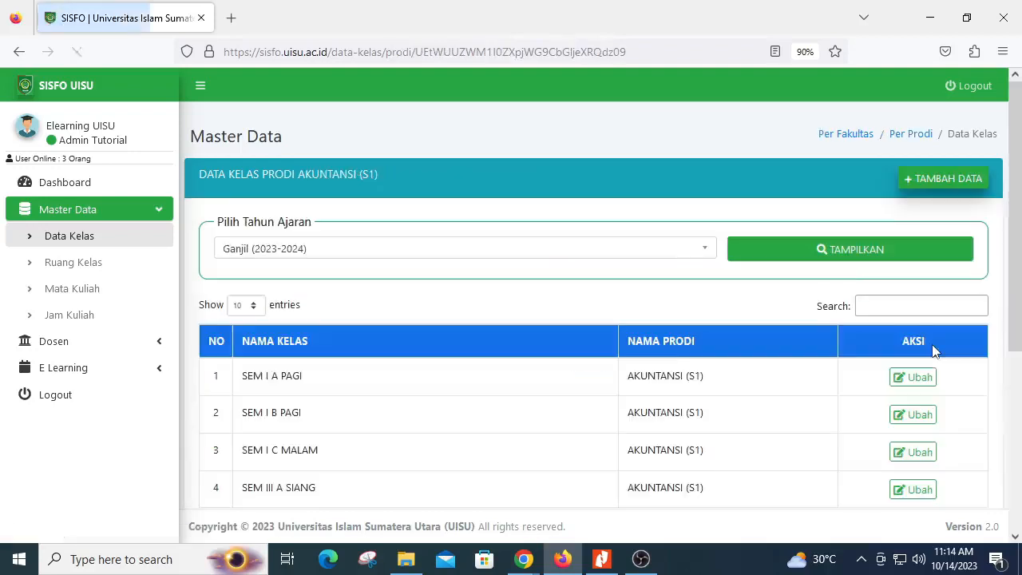
- Look through the class list of the AKUNTANSI (S1) program for Ganjil (2023-2024)
scroll(583, 370, "down", 1)
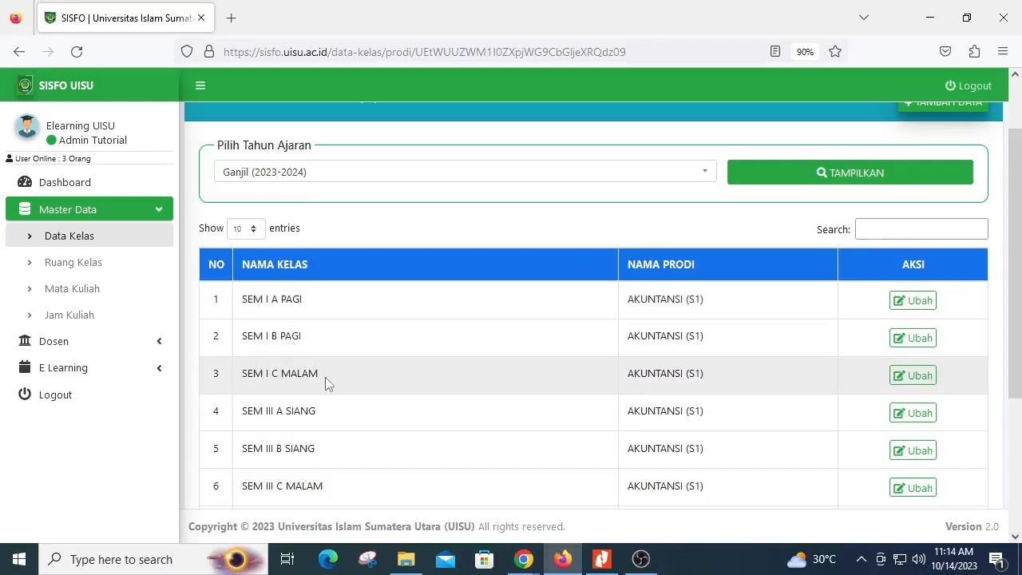
scroll(325, 383, "down", 2)
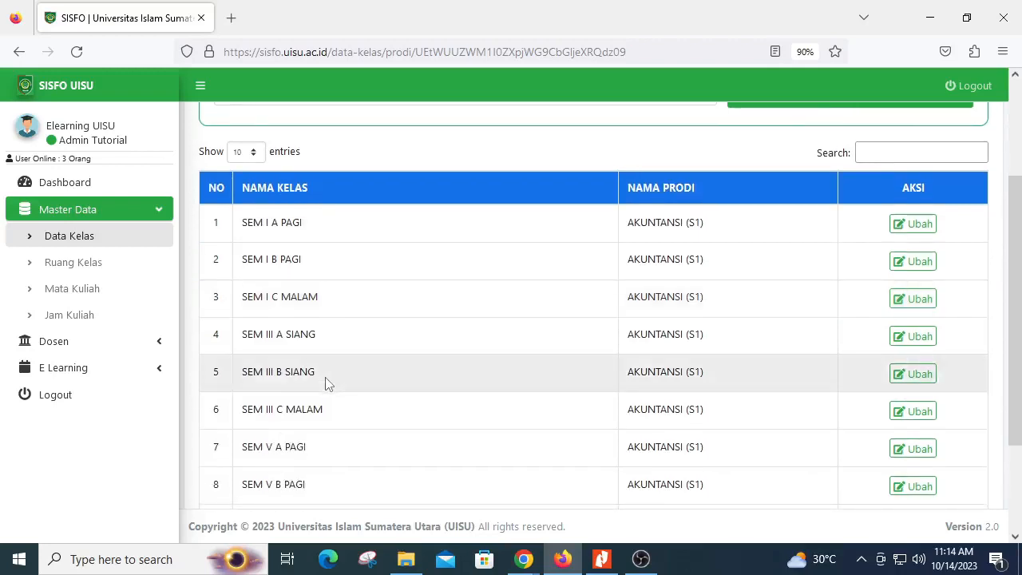
scroll(325, 384, "down", 2)
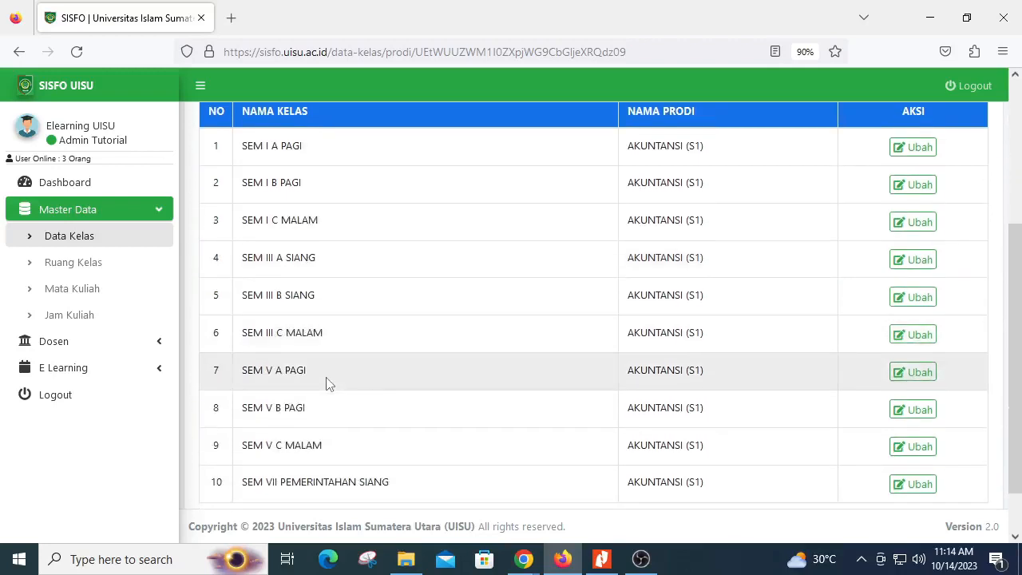
scroll(340, 389, "down", 2)
scroll(349, 406, "up", 4)
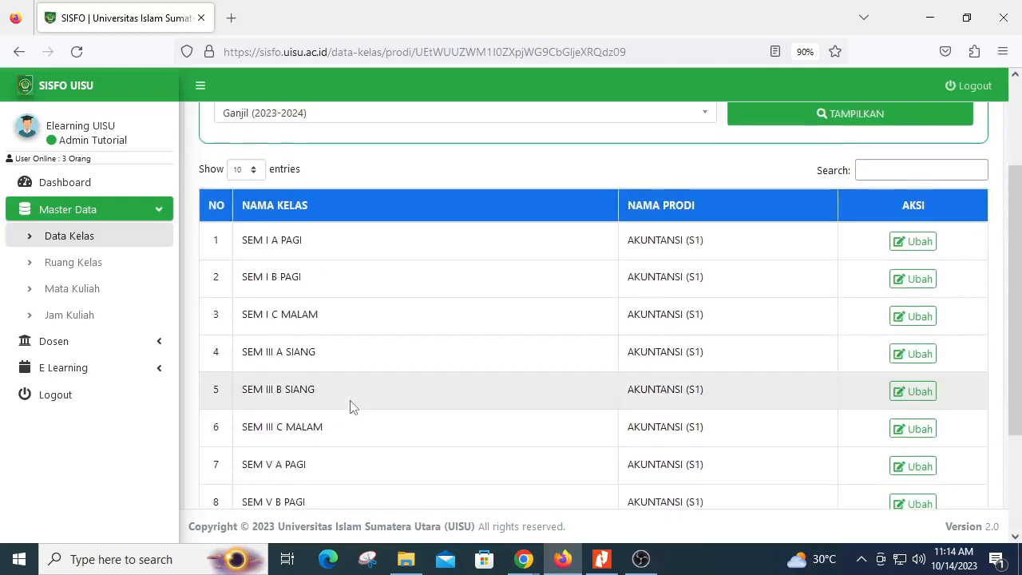
scroll(349, 406, "up", 3)
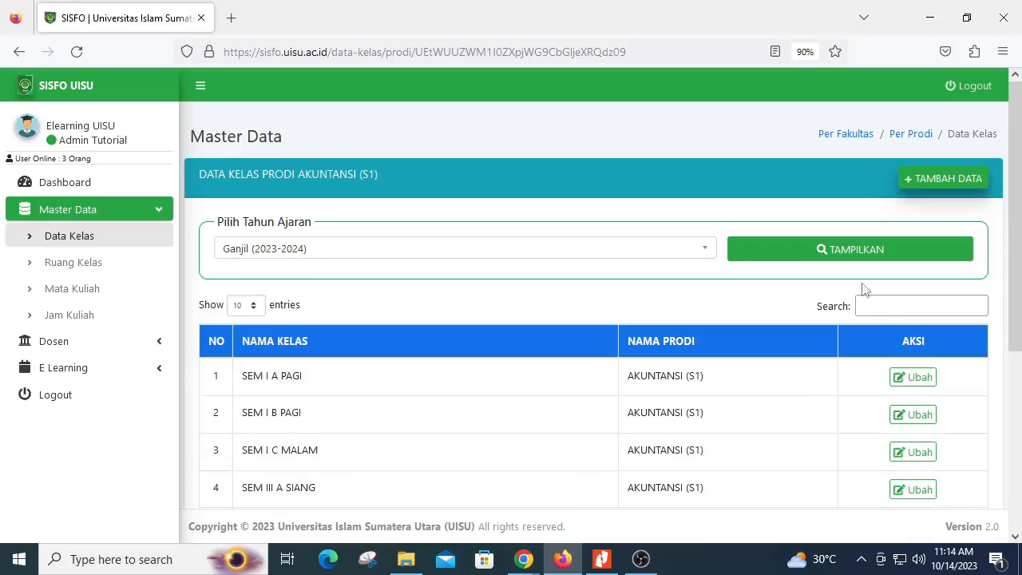
- Open the form for adding a class to AKUNTANSI (S1) and cancel it without saving
left_click(910, 178)
left_click(430, 229)
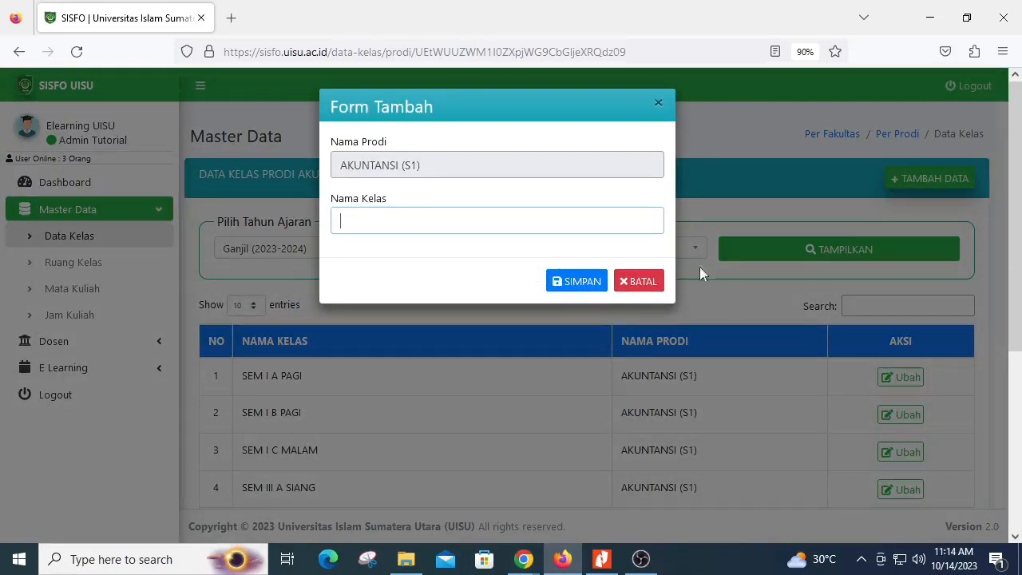
left_click(655, 281)
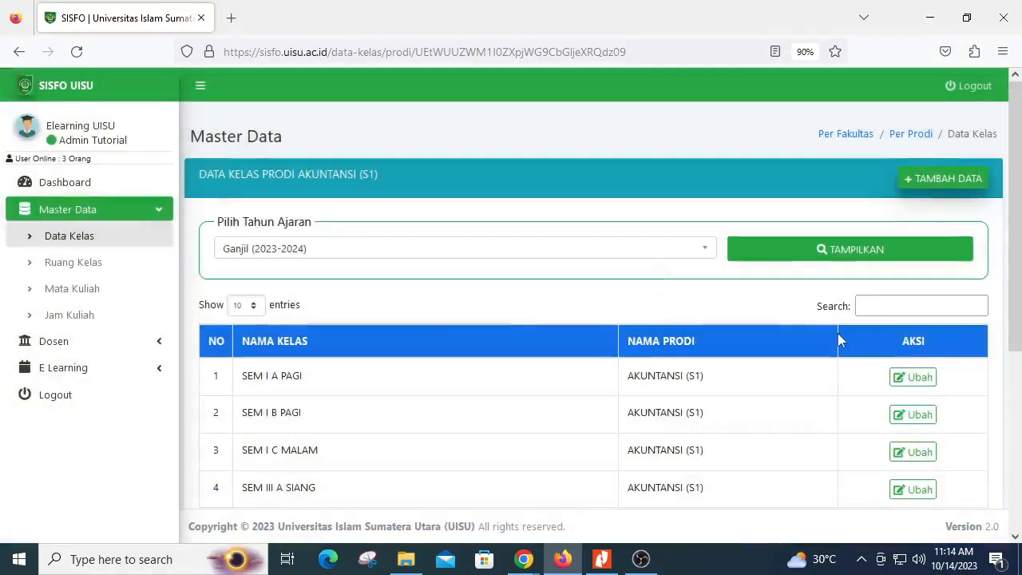
- View the edit form of the class SEM I A PAGI and cancel it without changes
scroll(612, 387, "down", 2)
scroll(587, 393, "up", 2)
scroll(589, 383, "down", 2)
scroll(593, 383, "up", 2)
scroll(593, 384, "down", 4)
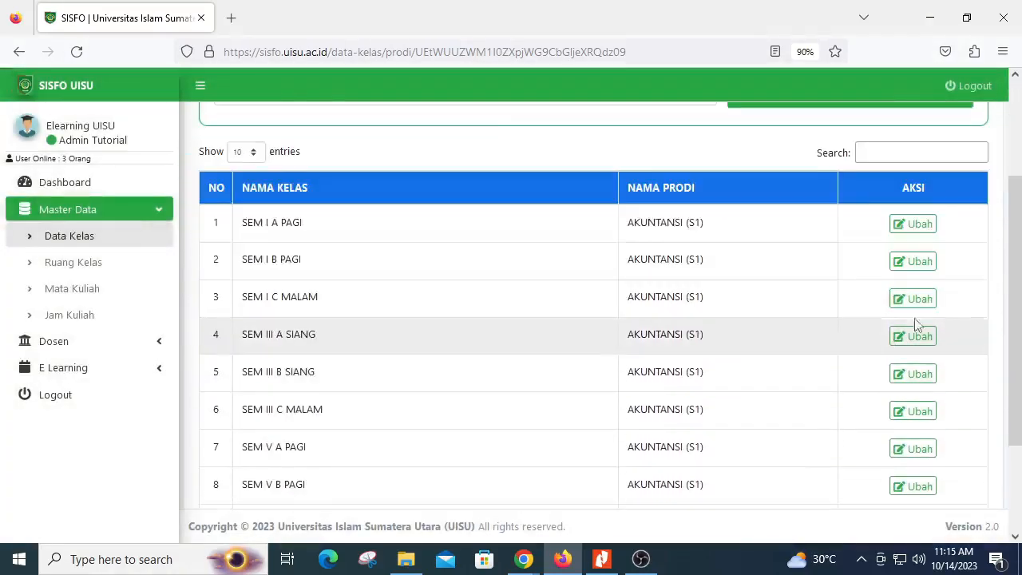
left_click(913, 225)
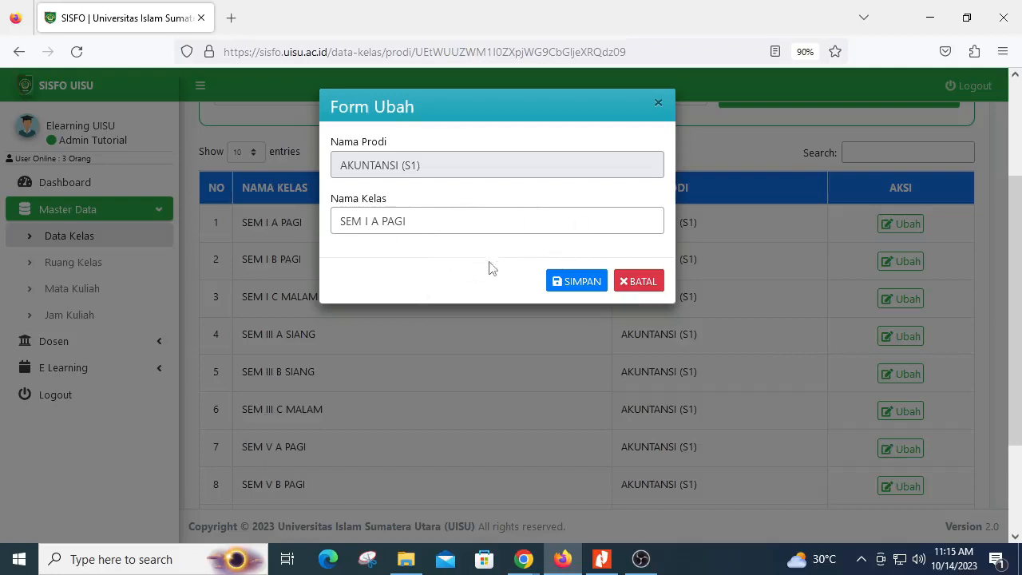
left_click(660, 288)
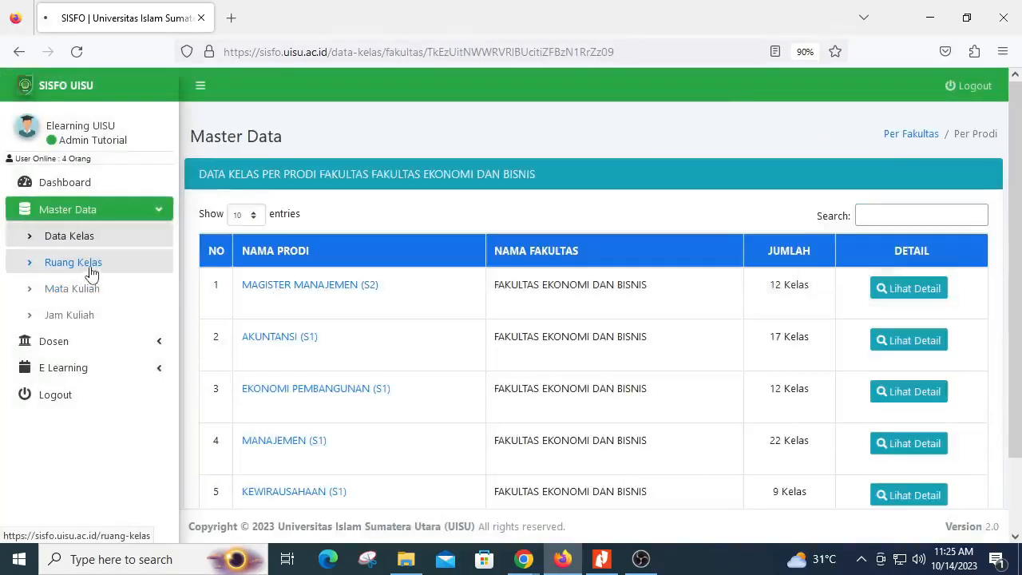
- Open the Ruang Kelas data of FAKULTAS EKONOMI DAN BISNIS and look through its room list
left_click(86, 267)
left_click(329, 290)
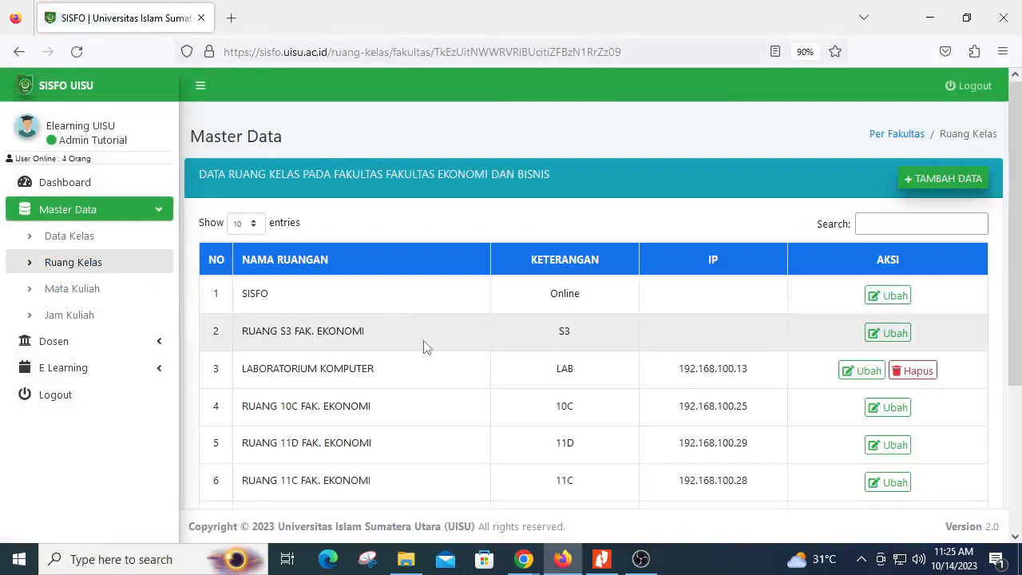
scroll(425, 348, "down", 2)
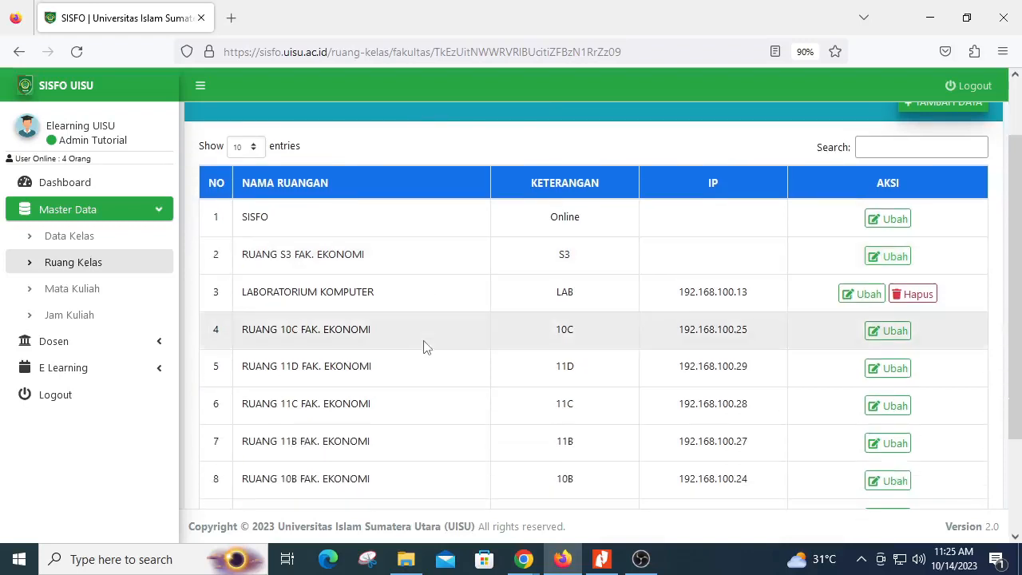
scroll(425, 348, "up", 2)
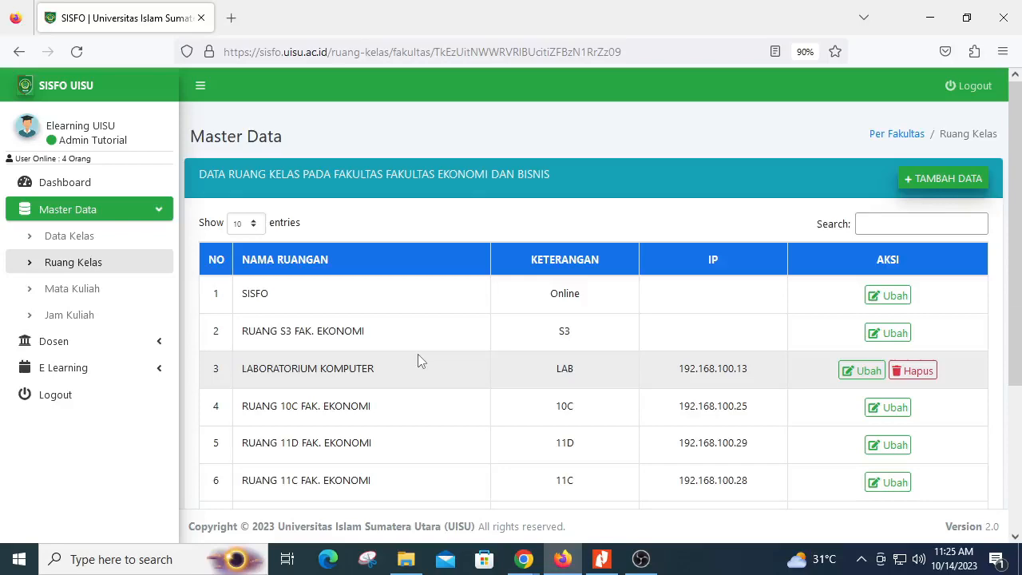
- Fill in a new room form with Nama Ruangan FEB-UISU and Keterangan R.2 A AKUNTANSI, and cancel without saving
left_click(920, 182)
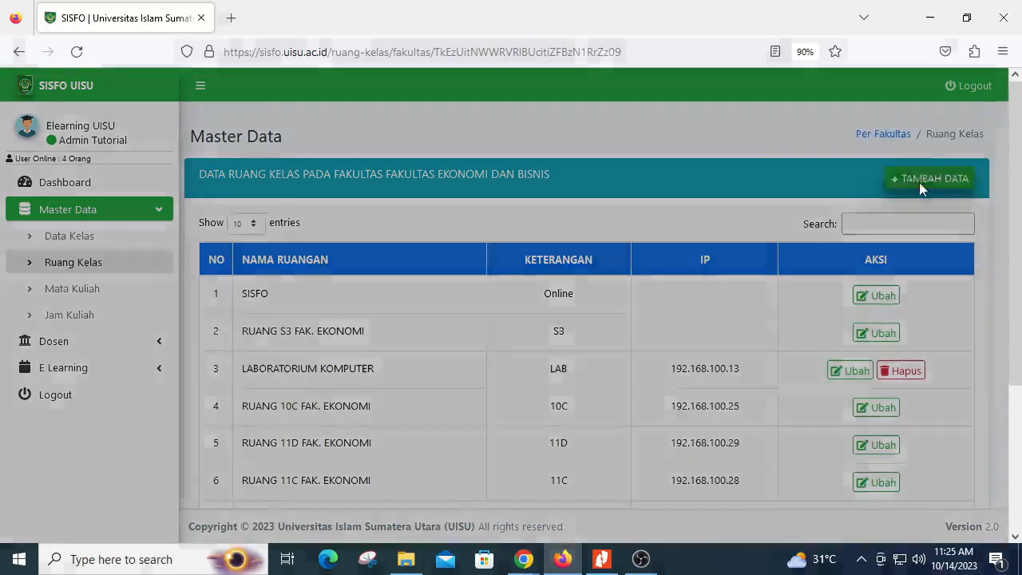
left_click(460, 218)
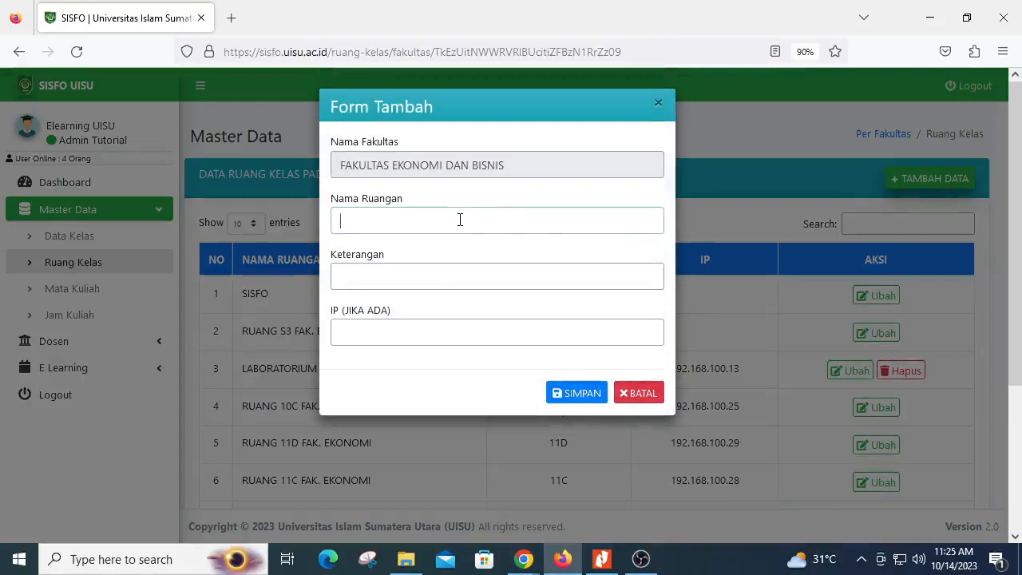
type("FEB-UISU")
left_click(491, 276)
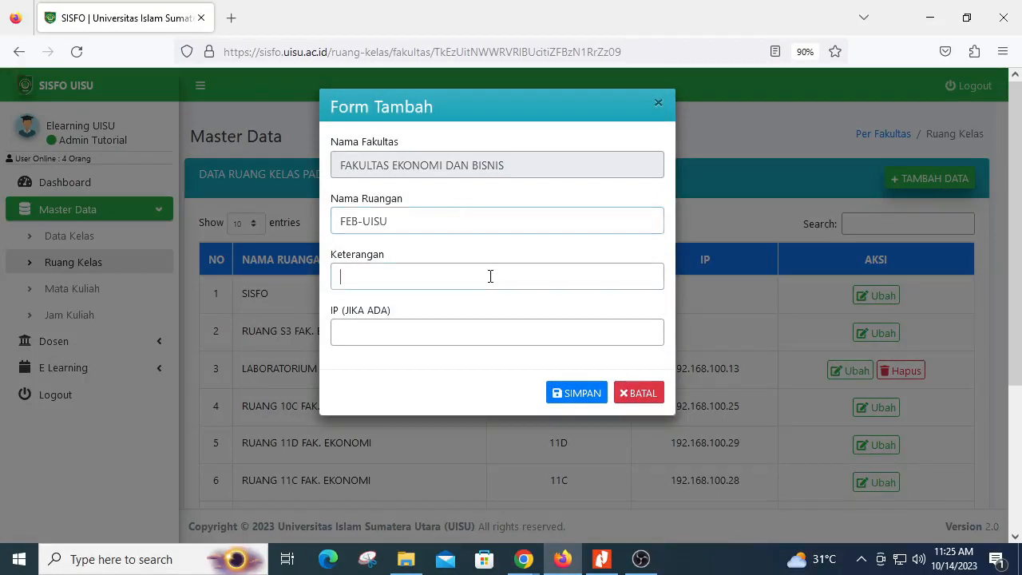
type("R.2 A AKUNTANMS")
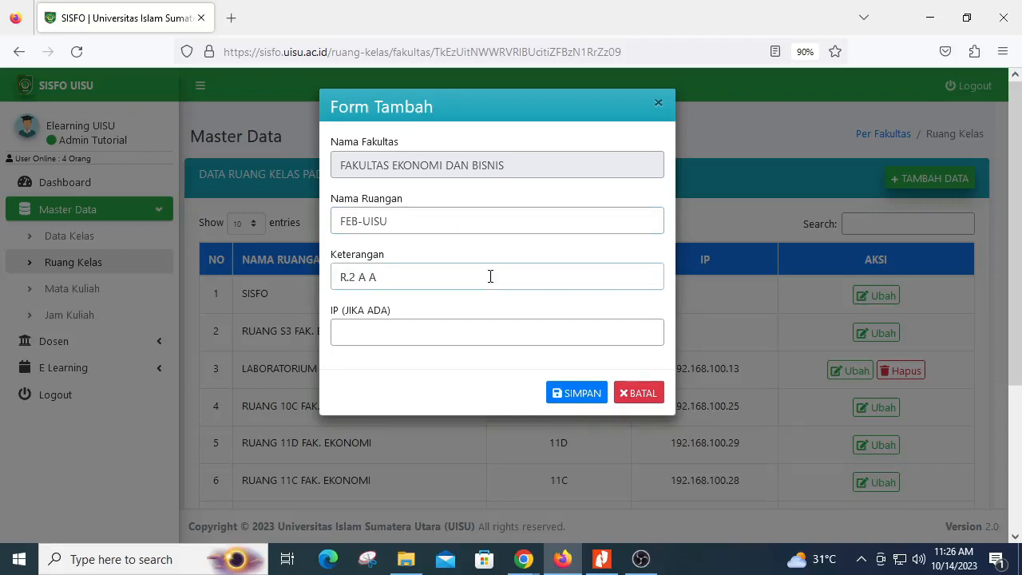
key("BackSpace")
key("BackSpace")
type("SI")
left_click(651, 407)
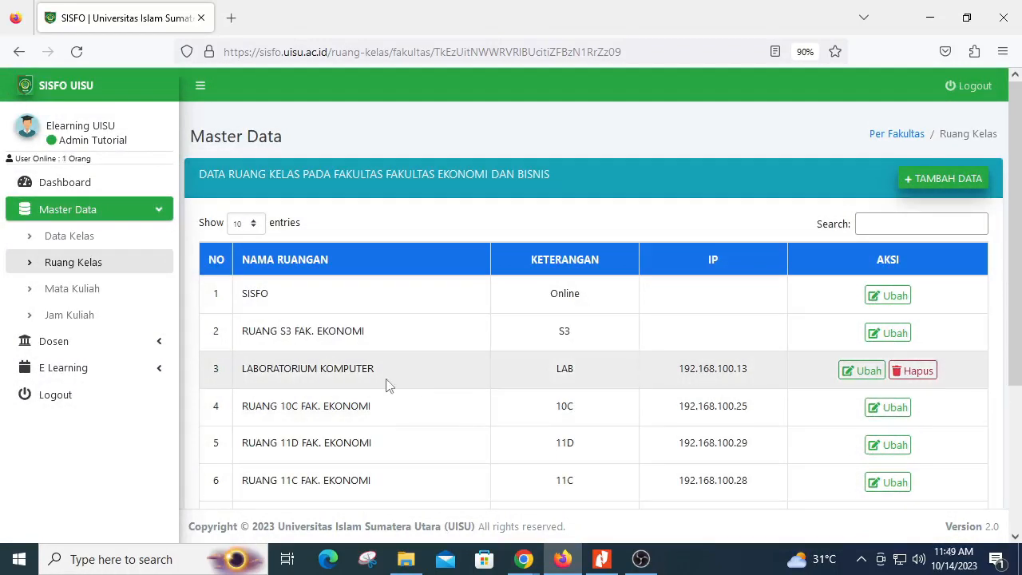
- Open the Jam Kuliah data of FAKULTAS EKONOMI DAN BISNIS and look through its lecture time slots
left_click(92, 321)
left_click(333, 288)
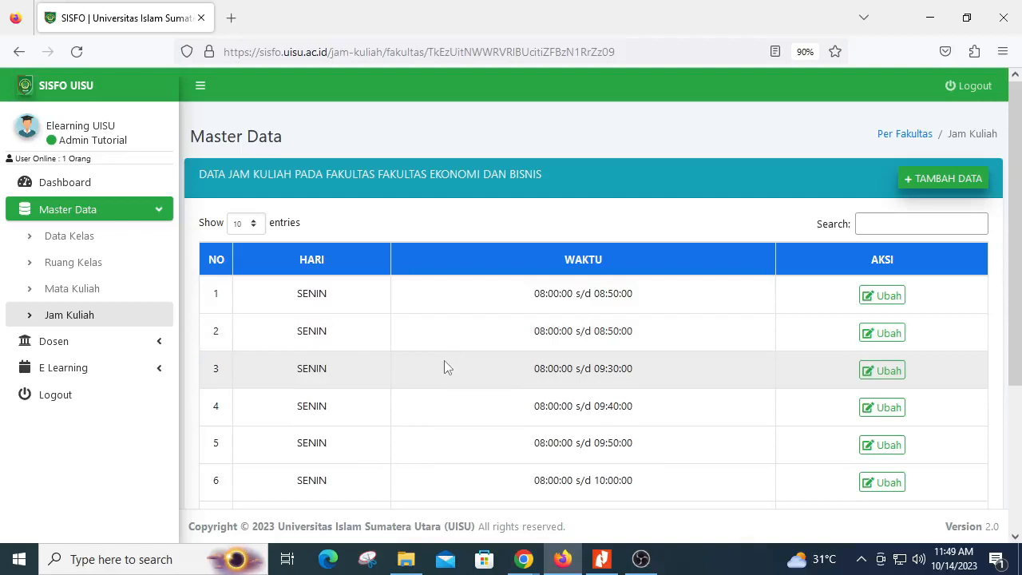
scroll(543, 340, "down", 1)
scroll(548, 349, "down", 3)
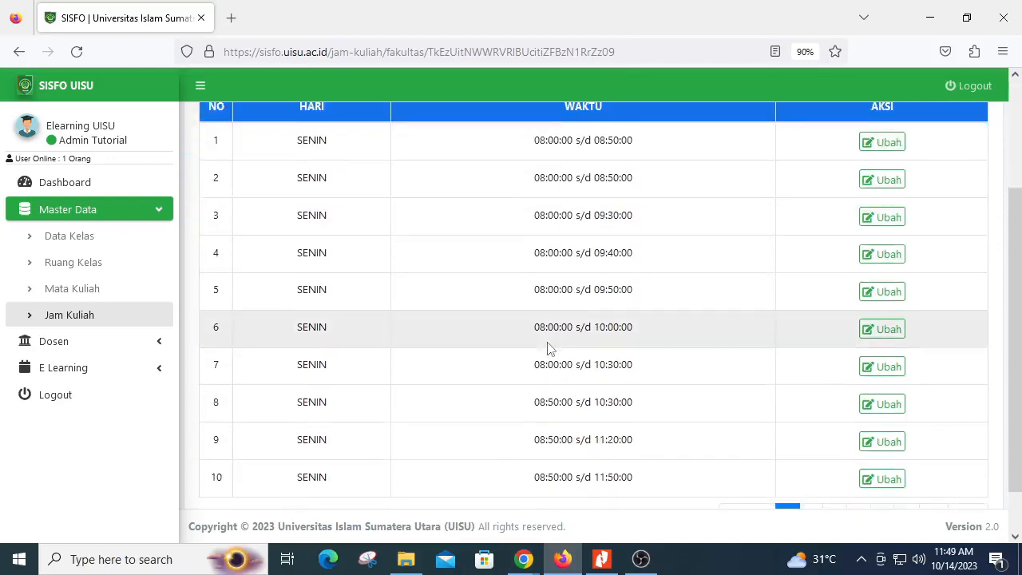
scroll(548, 348, "up", 4)
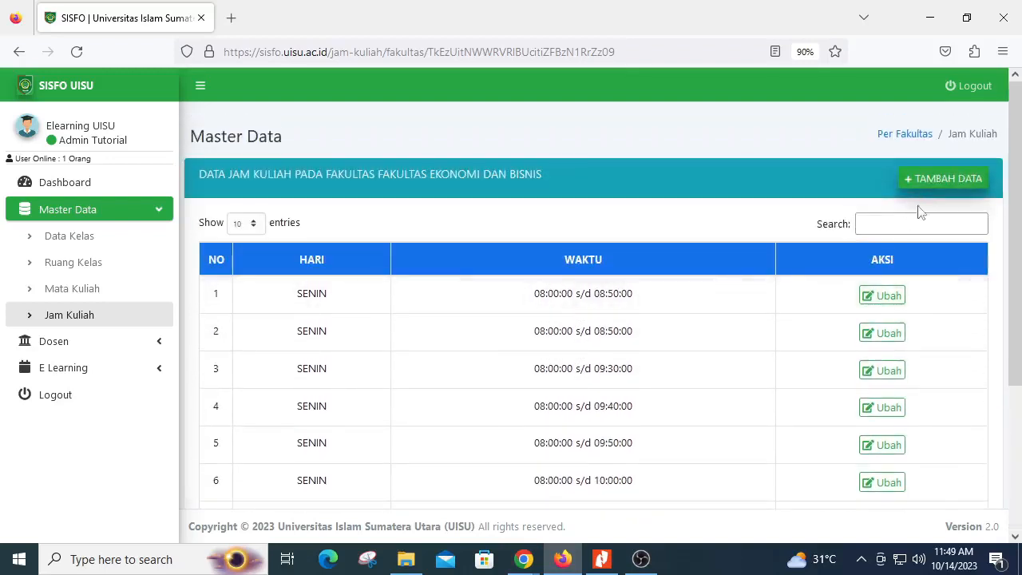
left_click(933, 182)
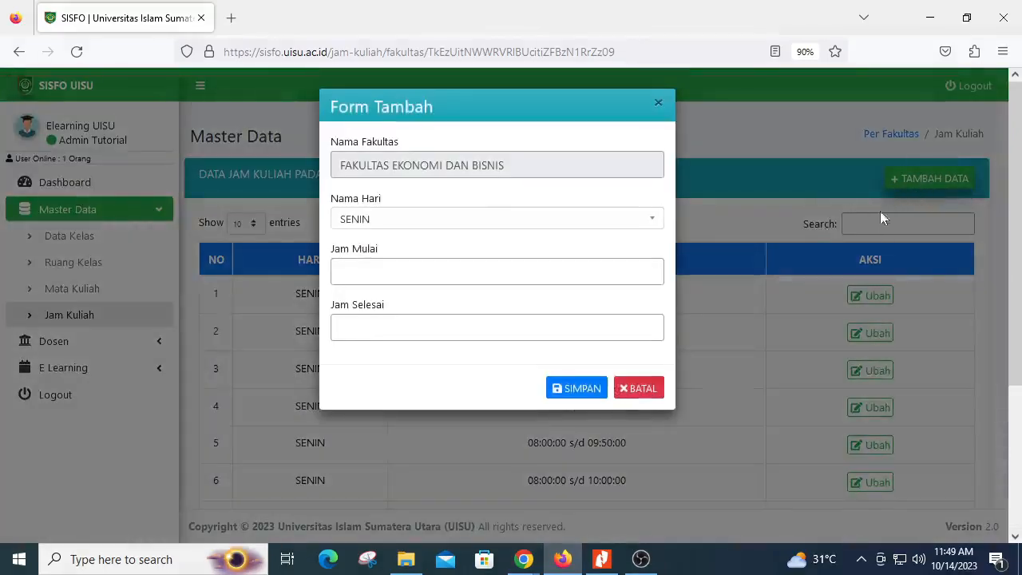
left_click_drag(555, 107, 554, 152)
left_click(568, 115)
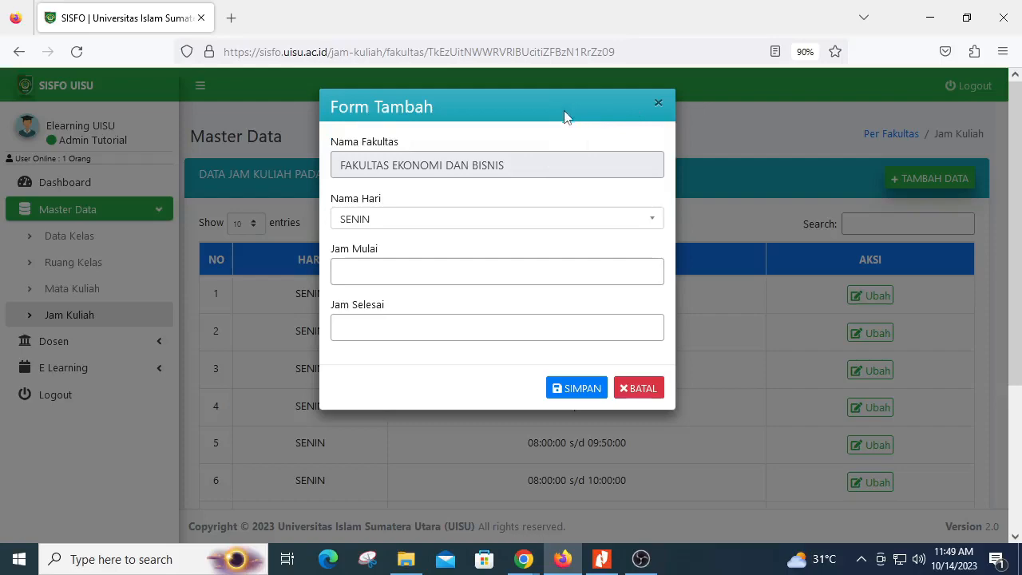
left_click(658, 103)
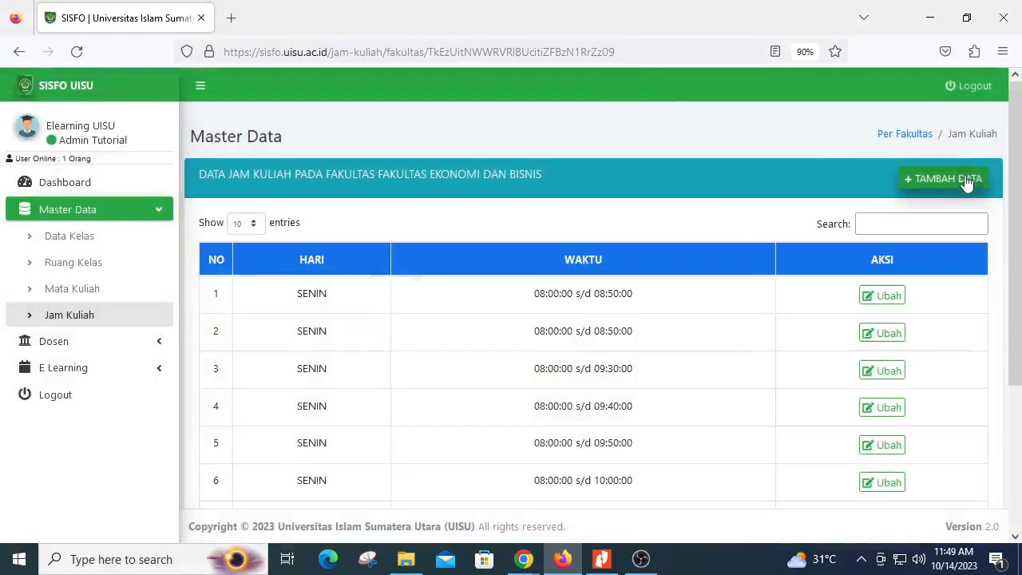
- Fill in a new lecture hour form with day SENIN, Jam Mulai 08:00 and Jam Selesai 10:00, and cancel without saving
left_click(959, 182)
left_click(497, 221)
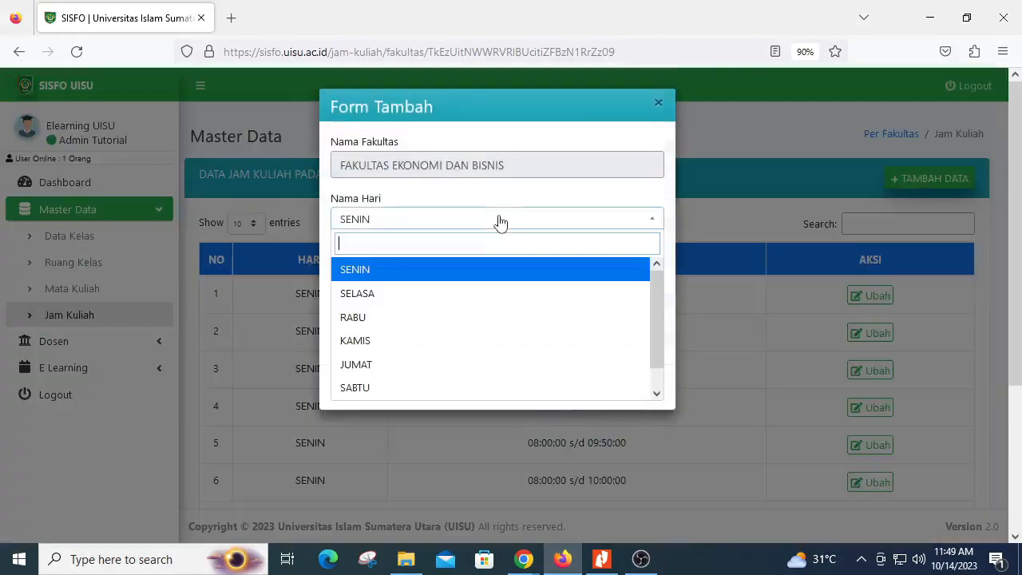
left_click(466, 273)
left_click(440, 276)
type("0")
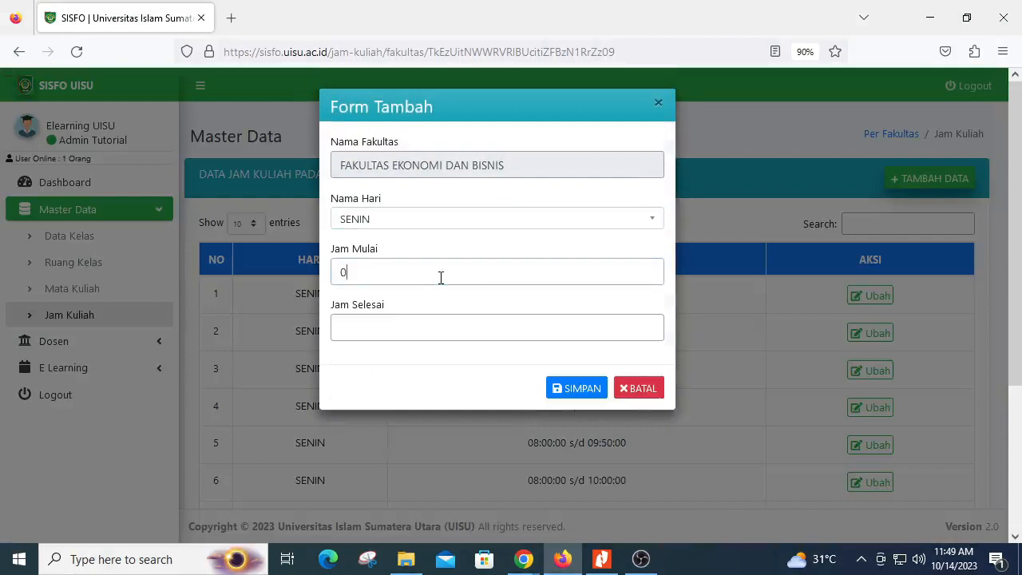
type("8:00")
left_click(457, 334)
type("10:00")
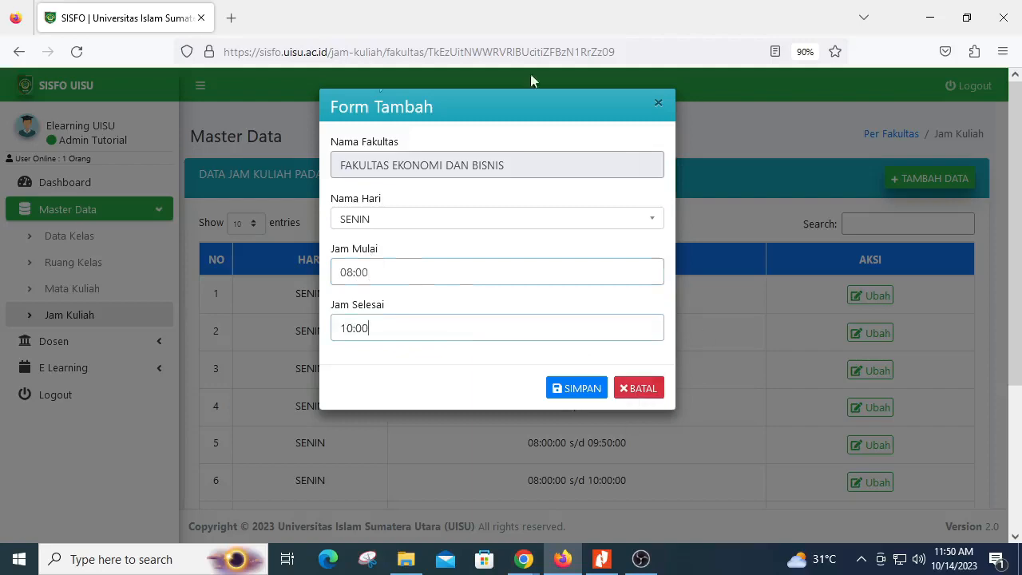
left_click(643, 391)
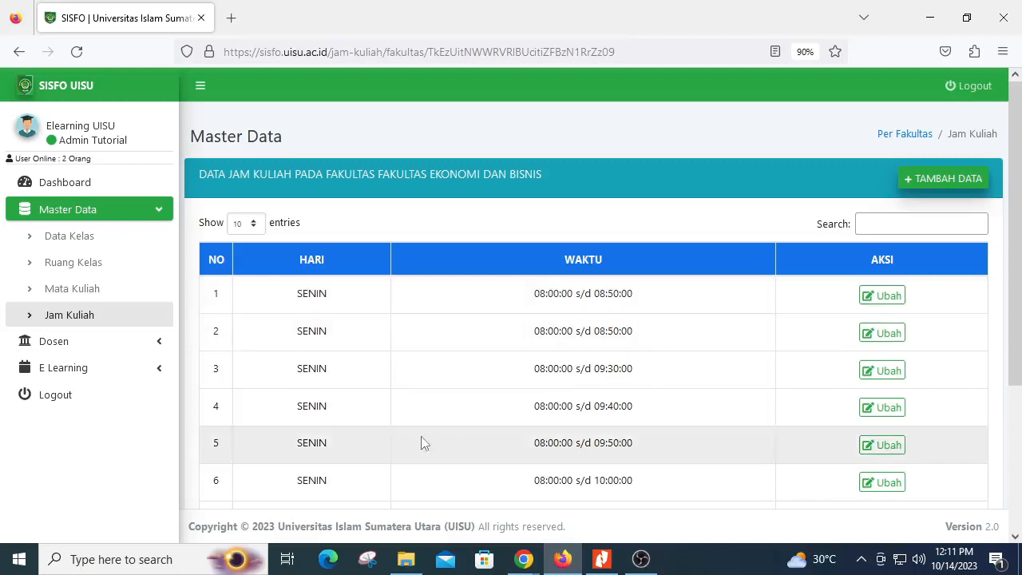
- Open the Jadwal Kuliah data under E Learning for FAKULTAS EKONOMI DAN BISNIS
left_click(86, 369)
left_click(101, 396)
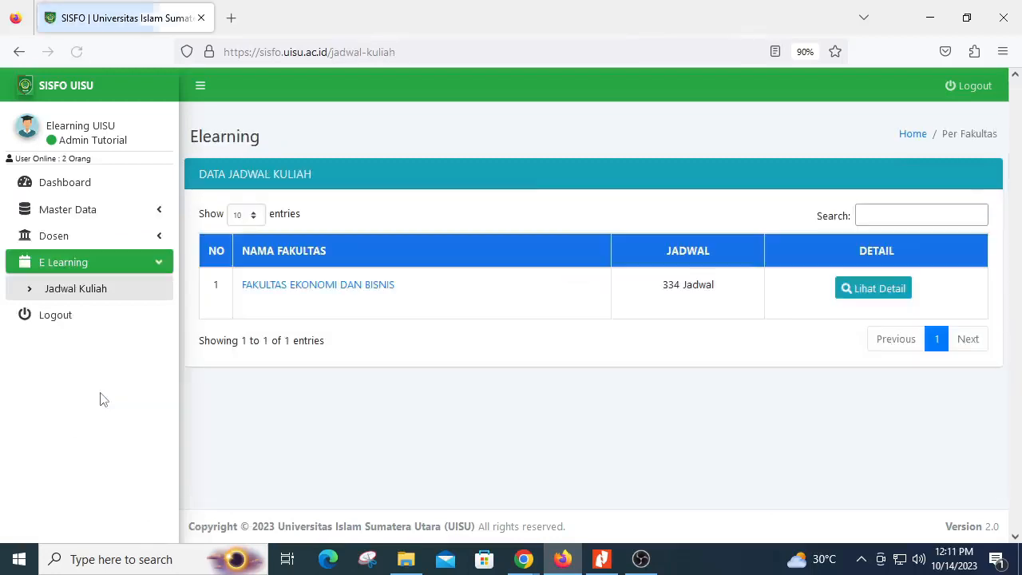
left_click(346, 288)
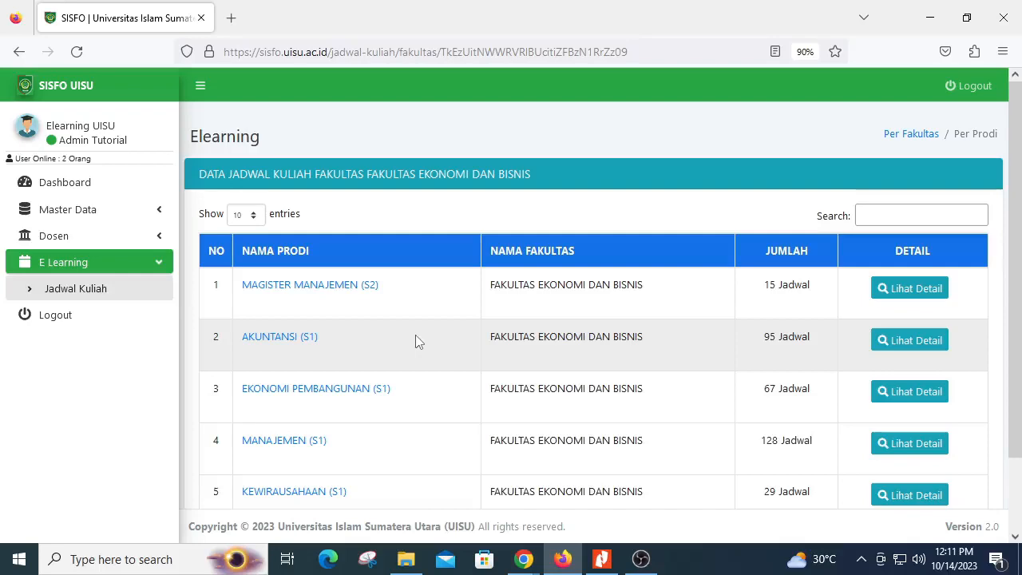
- Compare the SEMESTER I 6 A timetable PDF in Nitro Pro with the SEM I A PAGI schedule entries in SISFO
left_click(601, 561)
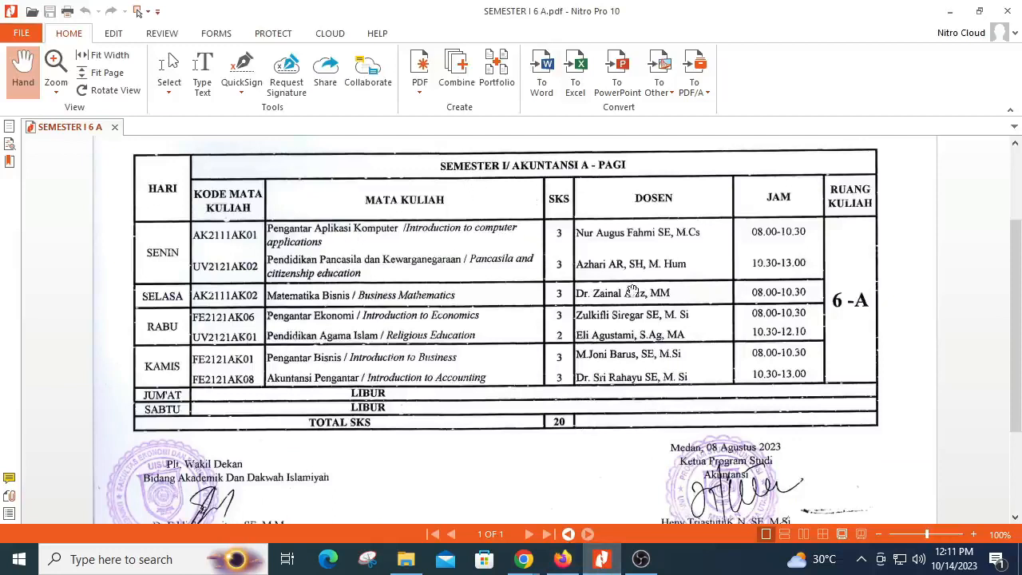
left_click(561, 564)
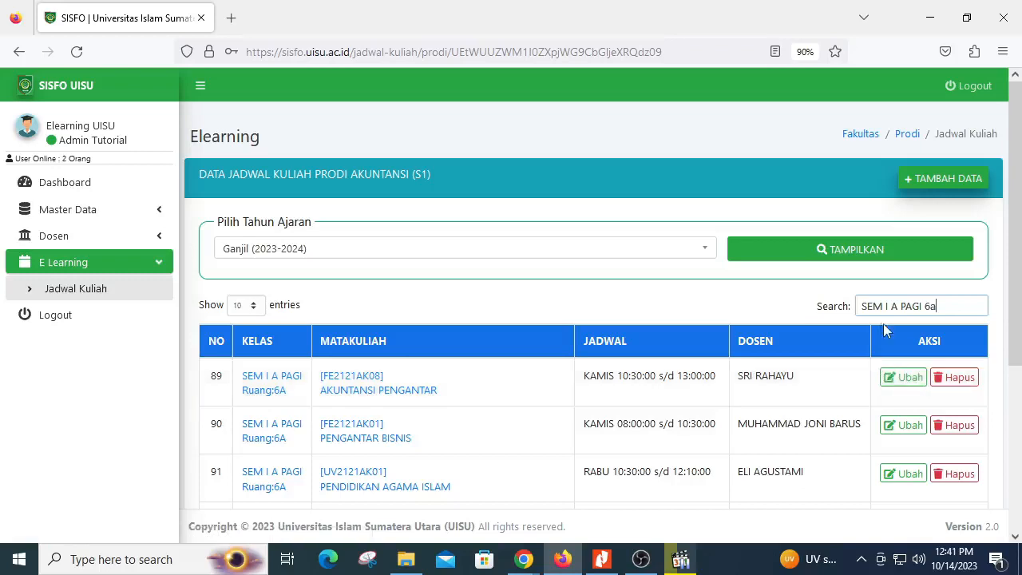
scroll(378, 424, "down", 5)
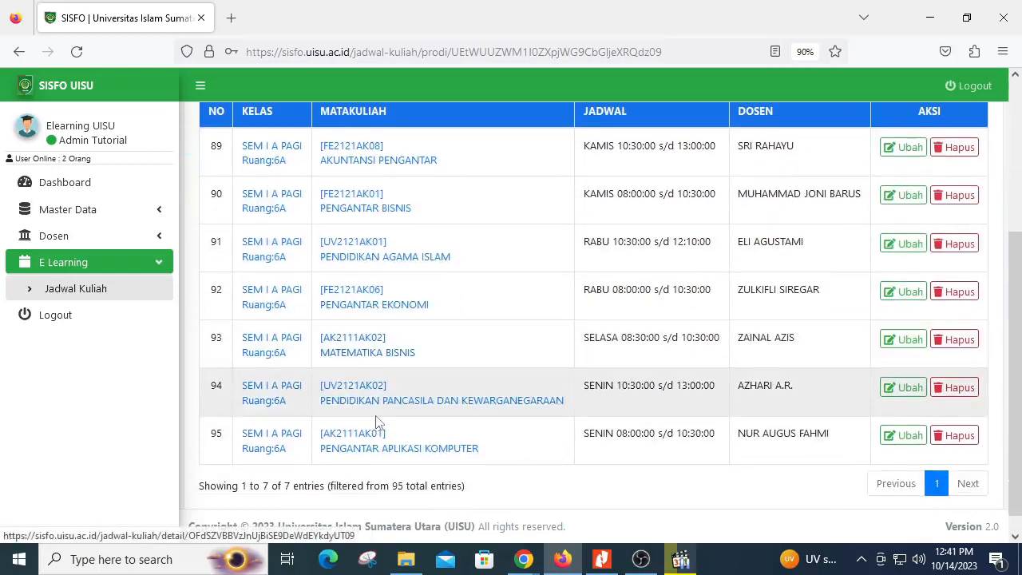
left_click(602, 559)
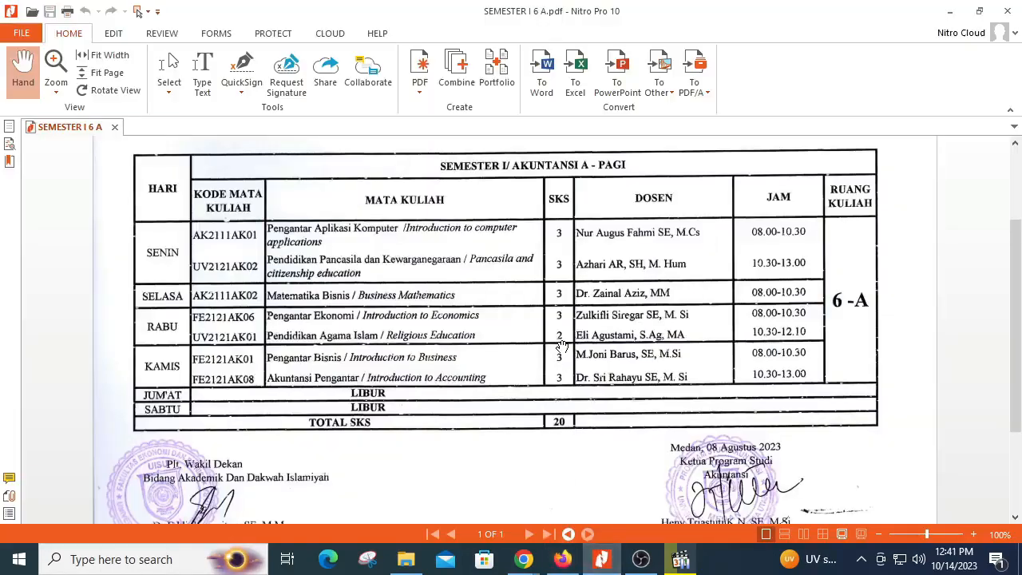
scroll(563, 348, "up", 1)
scroll(560, 349, "down", 1)
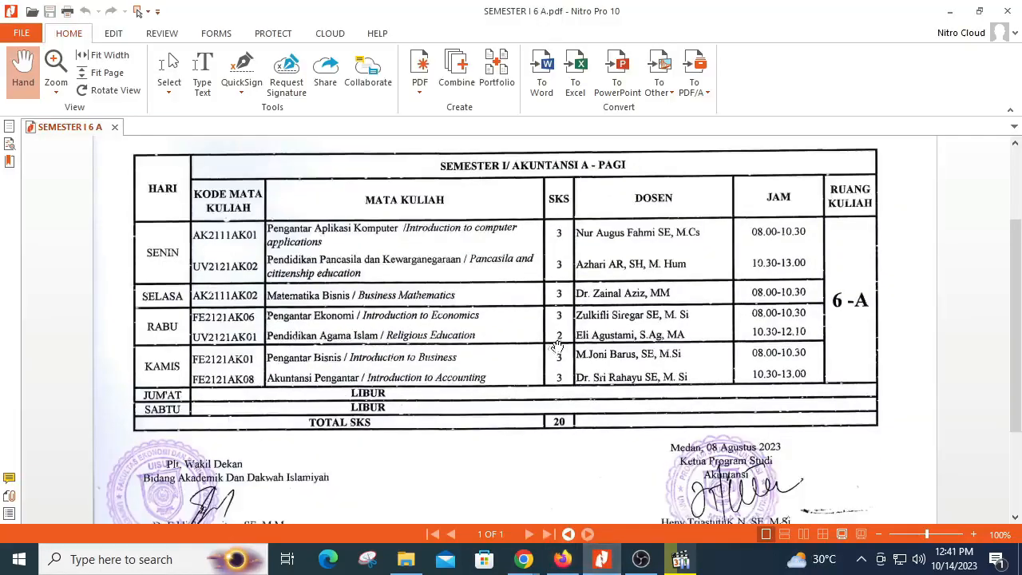
- Switch from the timetable PDF to SISFO in Firefox and start a new AKUNTANSI (S1) schedule entry with Kelas SEM I A PAGI
scroll(533, 364, "up", 1)
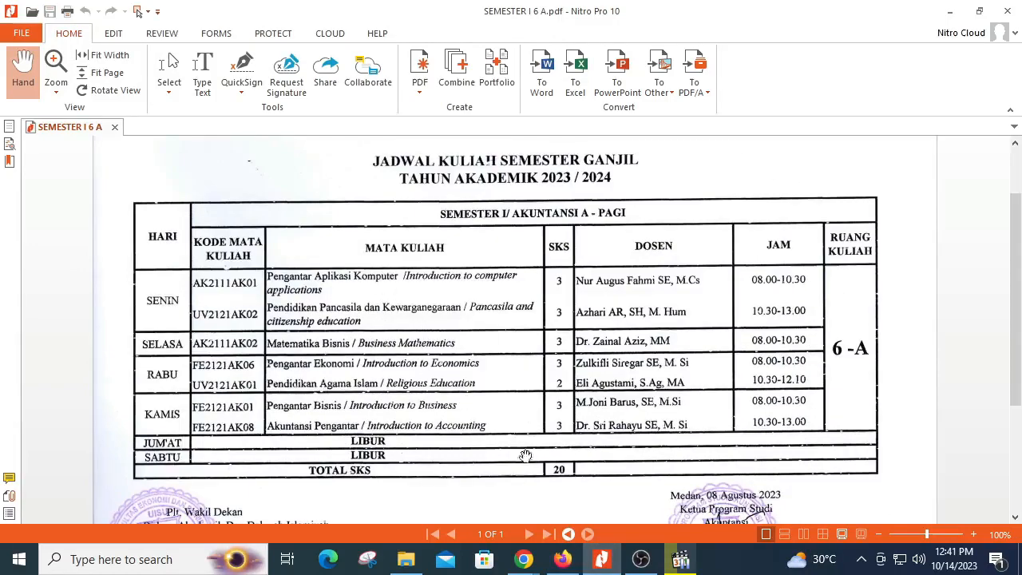
left_click(563, 561)
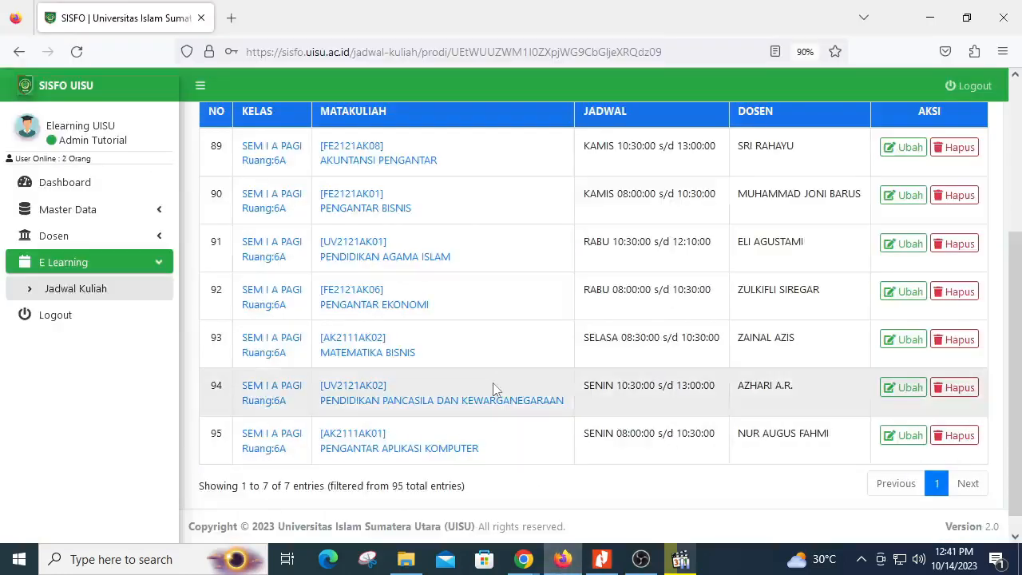
scroll(493, 389, "up", 3)
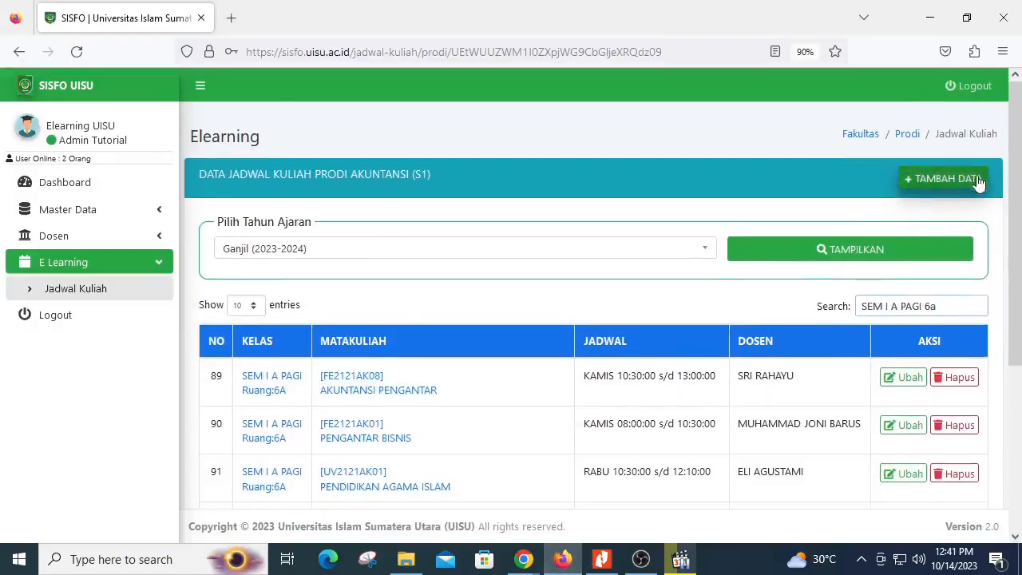
left_click(976, 183)
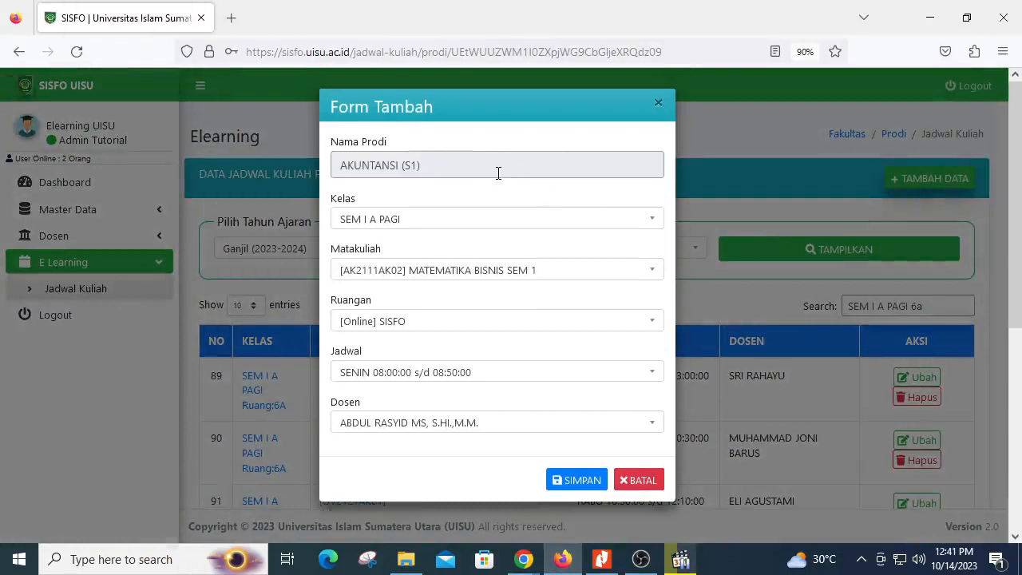
left_click(445, 229)
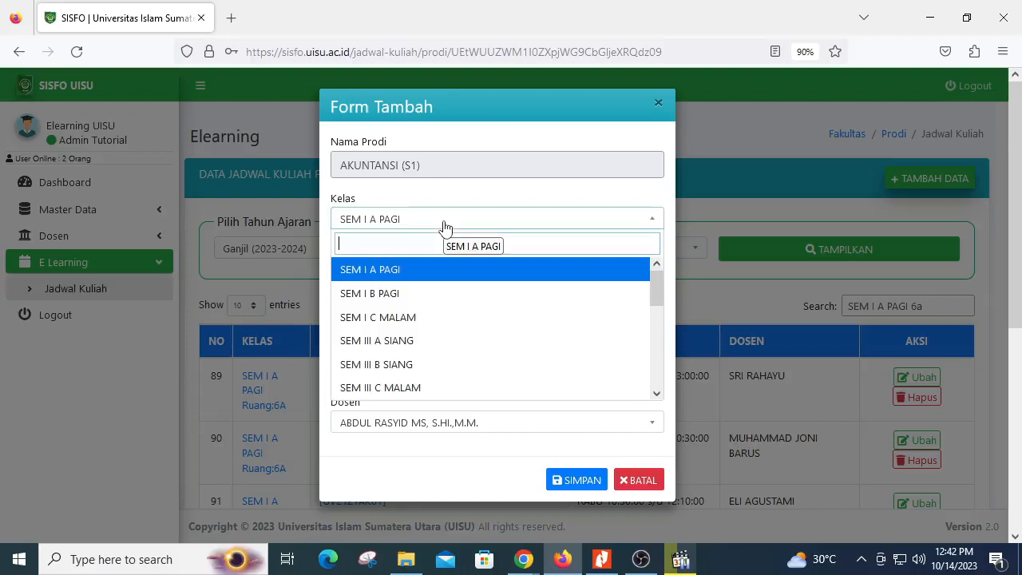
left_click(437, 271)
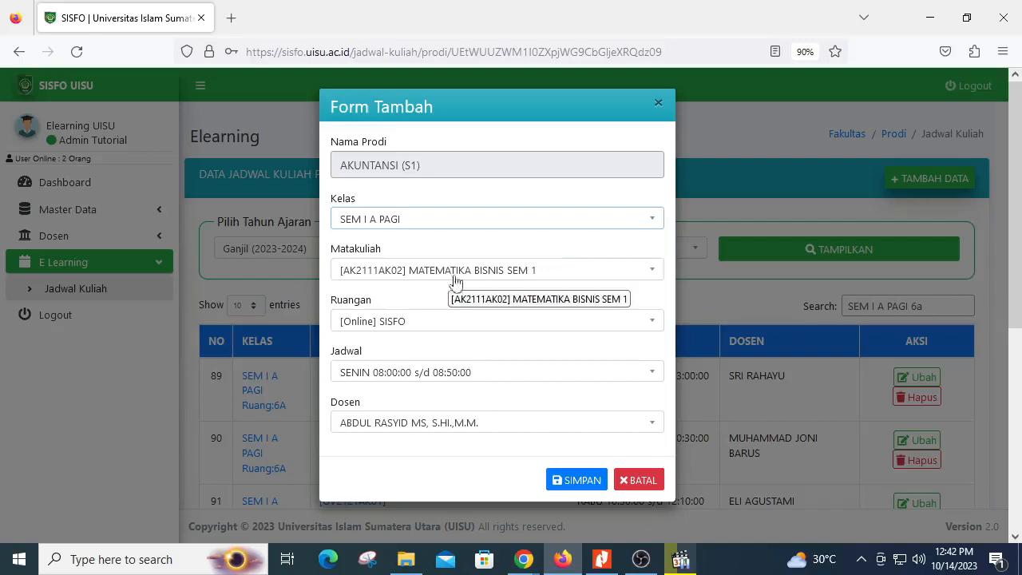
- Check the first SENIN course in the Nitro Pro timetable and set Matakuliah to [AK2111AK01] PENGANTAR APLIKASI KOMPUTER SEM 1 in SISFO
left_click(603, 561)
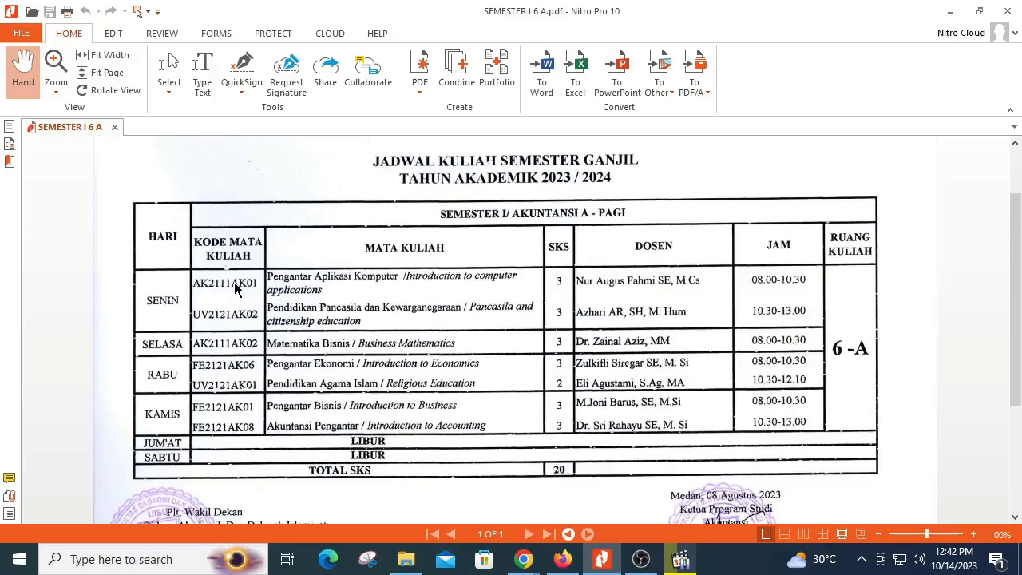
left_click(562, 563)
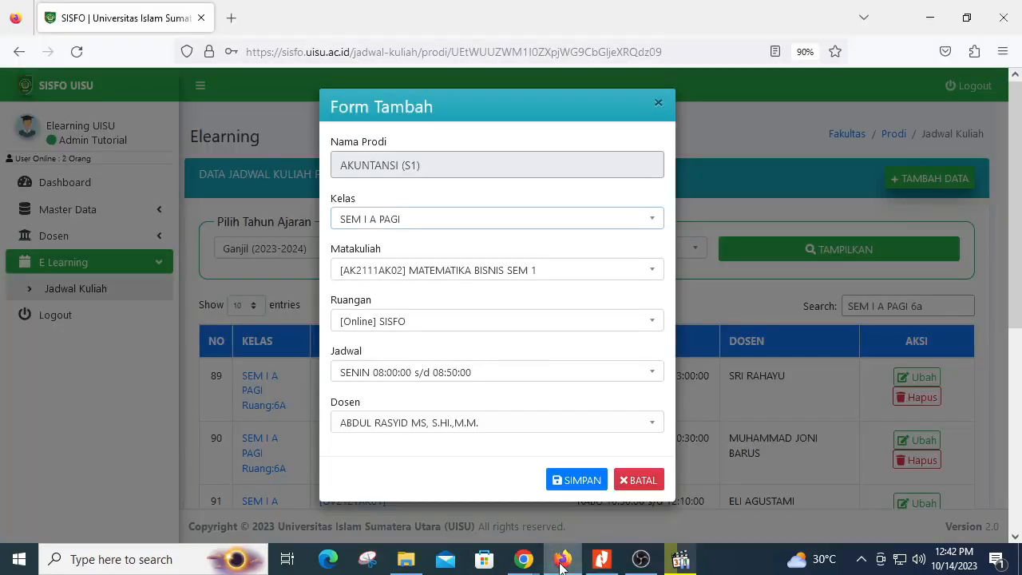
left_click(540, 275)
type("pengana")
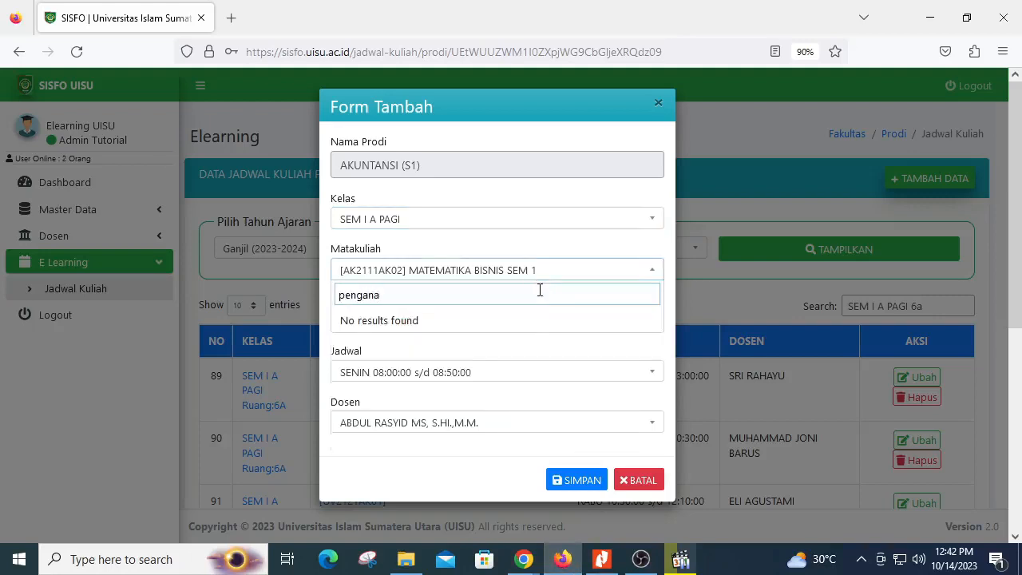
key("BackSpace")
type("tar")
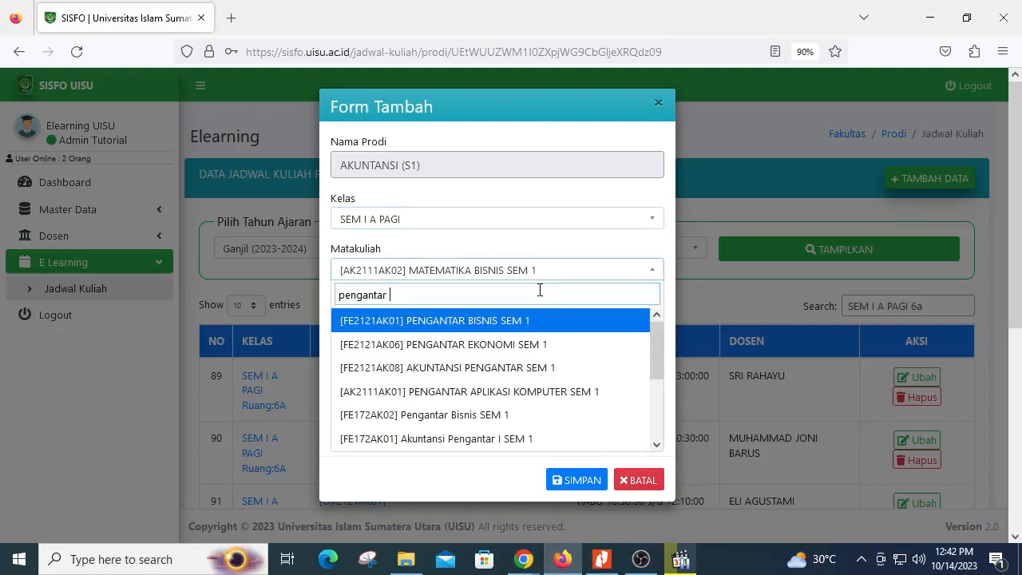
type(" aplikasi")
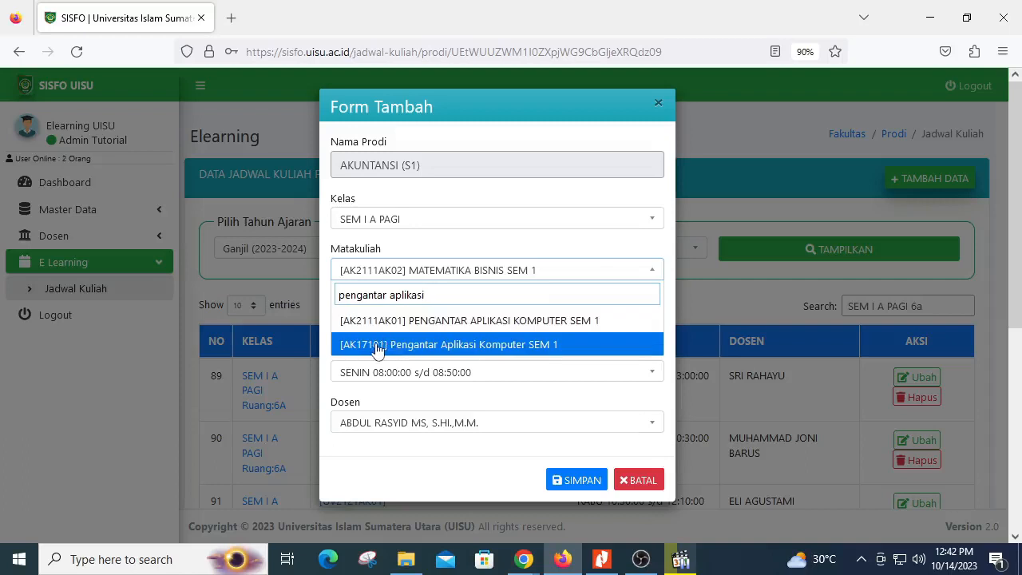
left_click(472, 324)
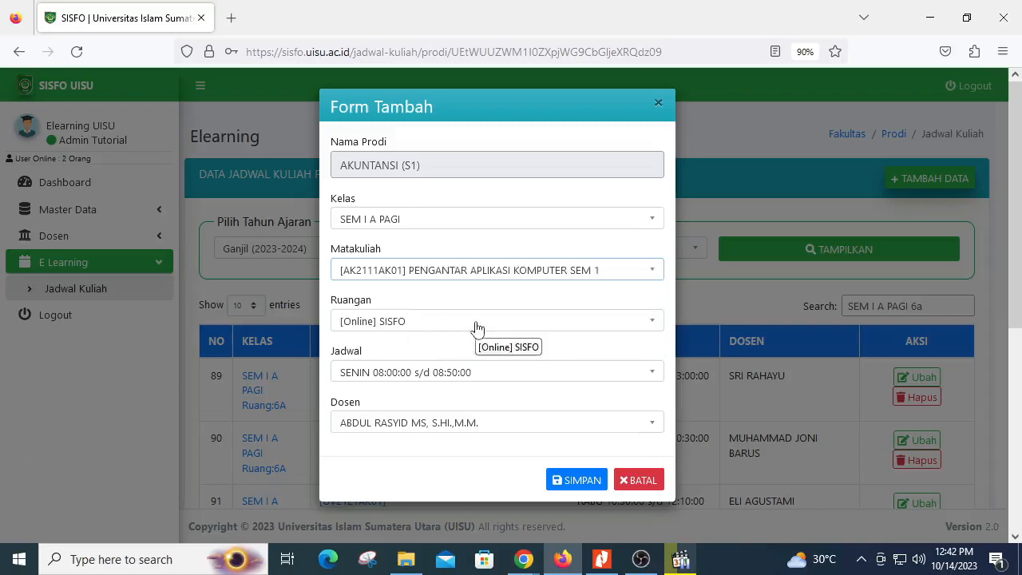
- Look up the lecture room in the timetable PDF and set Ruangan to [6A] RUANG 6A FAK. EKONOMI
left_click(476, 326)
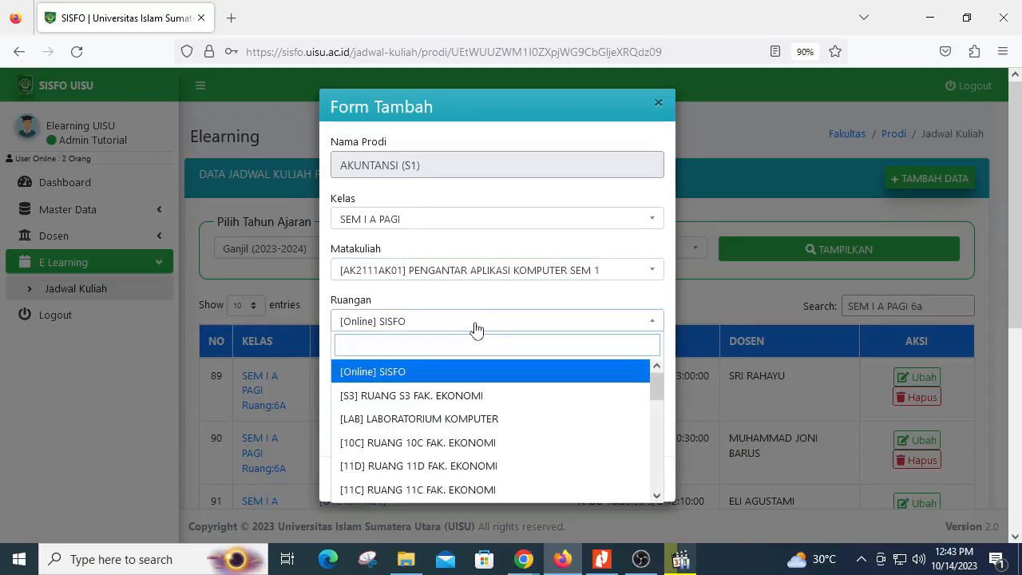
left_click(601, 559)
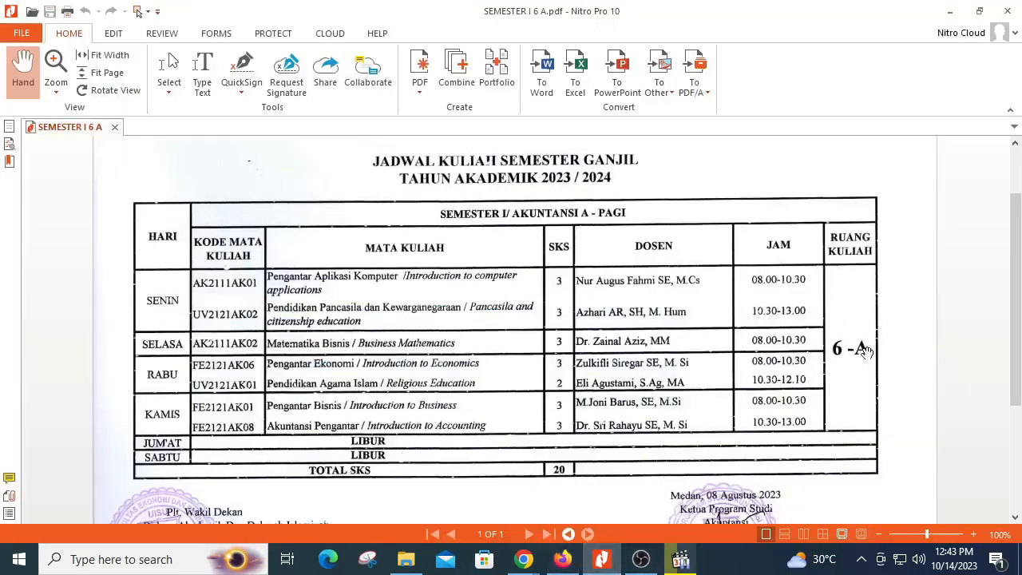
left_click(565, 558)
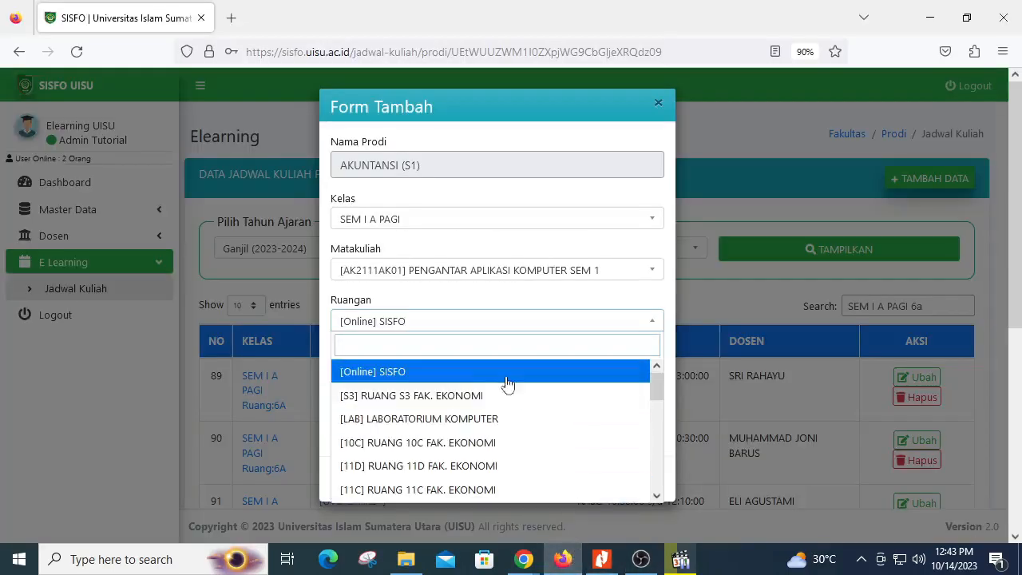
type("6a")
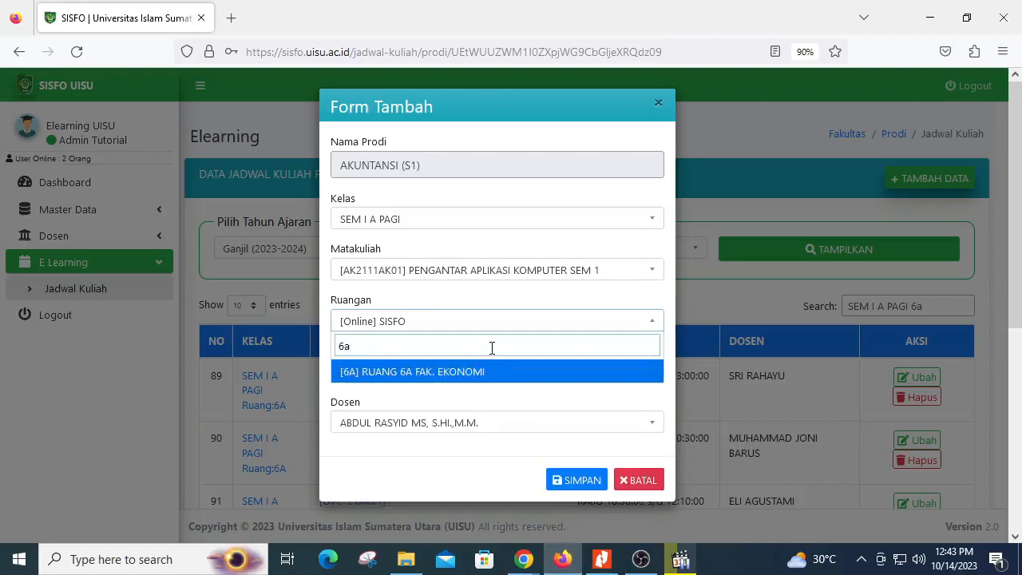
left_click(403, 375)
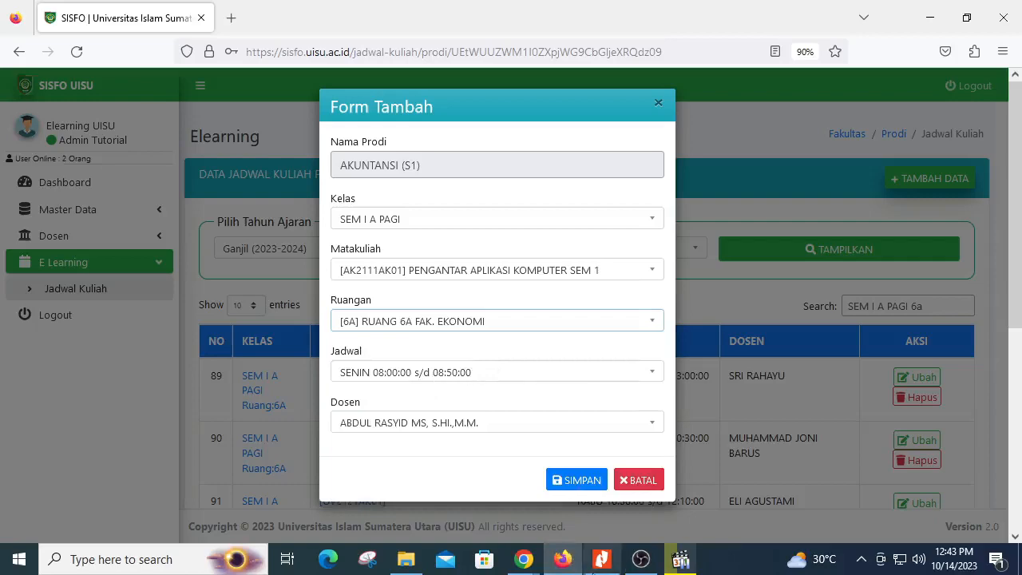
- Consult the timetable PDF for the lecture hours and set Jadwal to SENIN 08:50:00 s/d 10:30:00
left_click(599, 568)
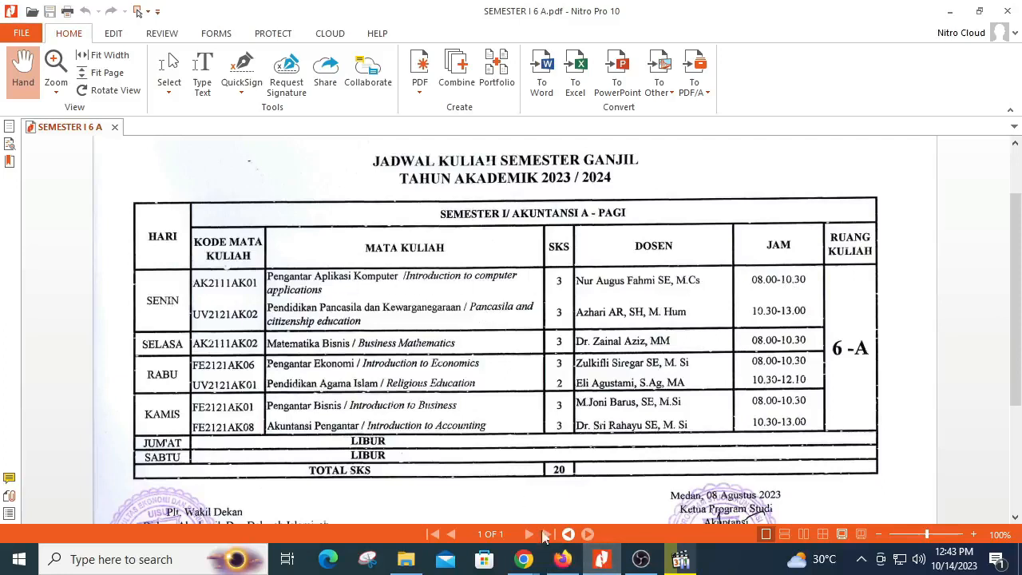
left_click(569, 563)
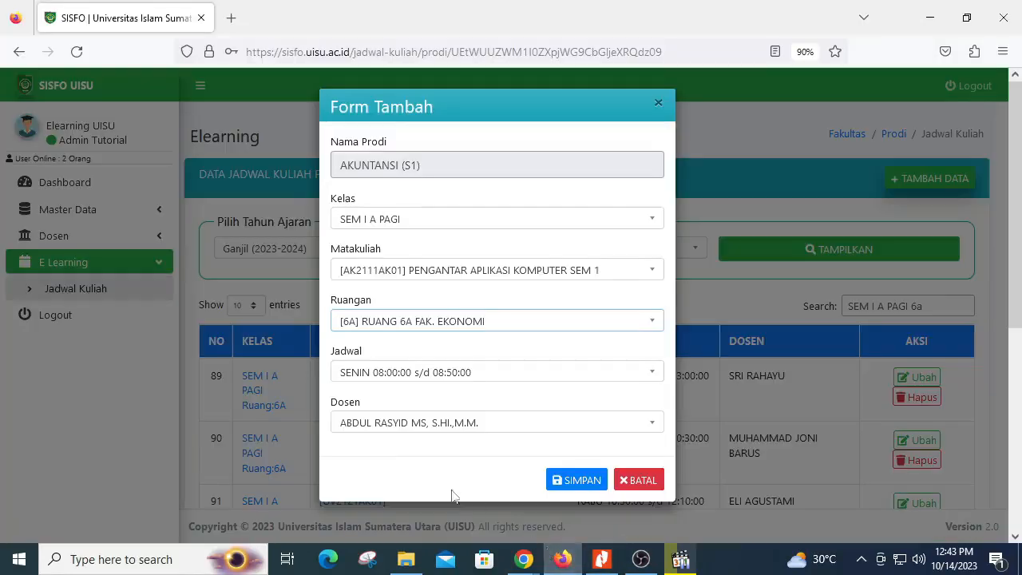
left_click(447, 372)
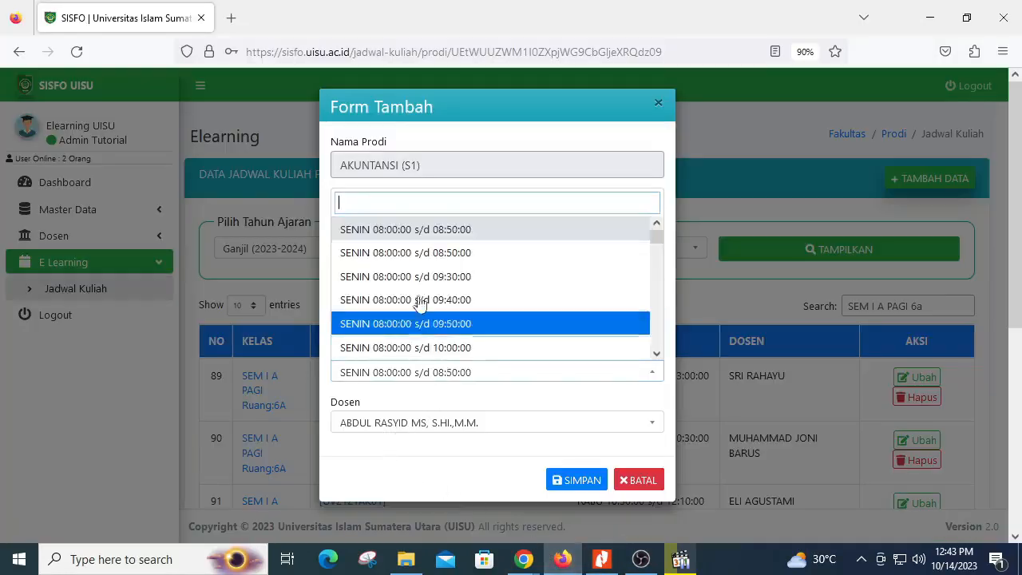
type("senin")
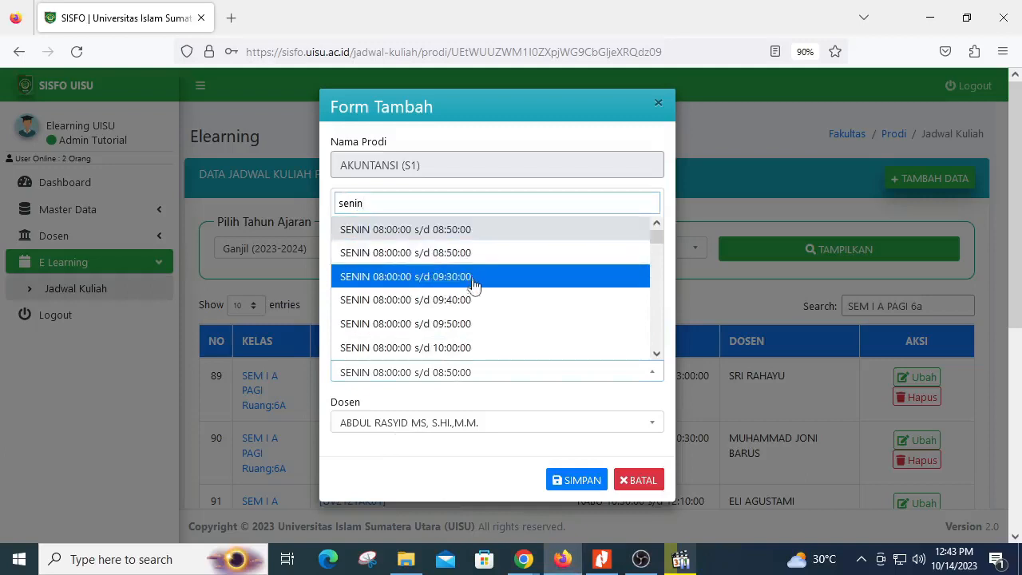
scroll(472, 300, "down", 2)
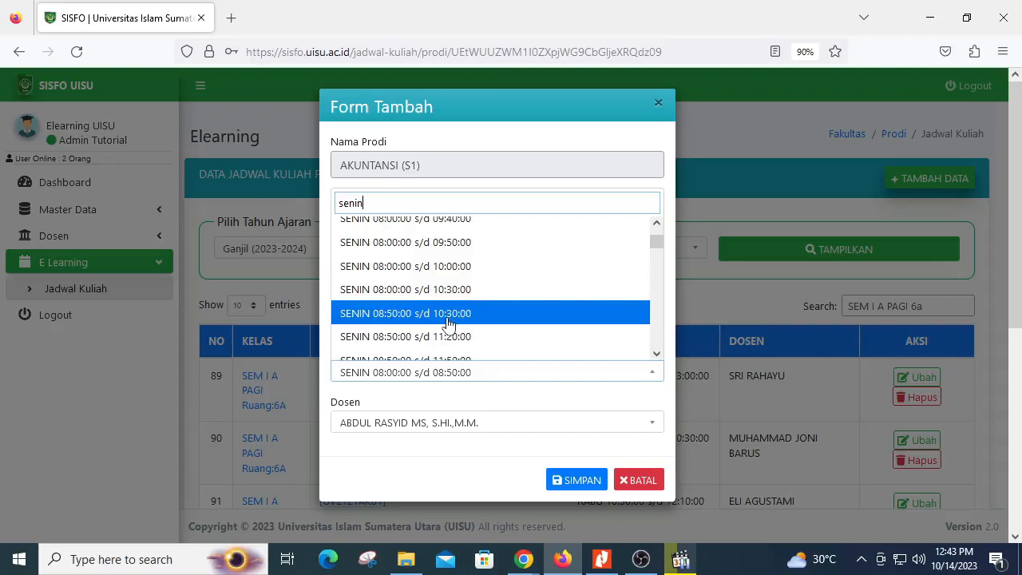
left_click(448, 316)
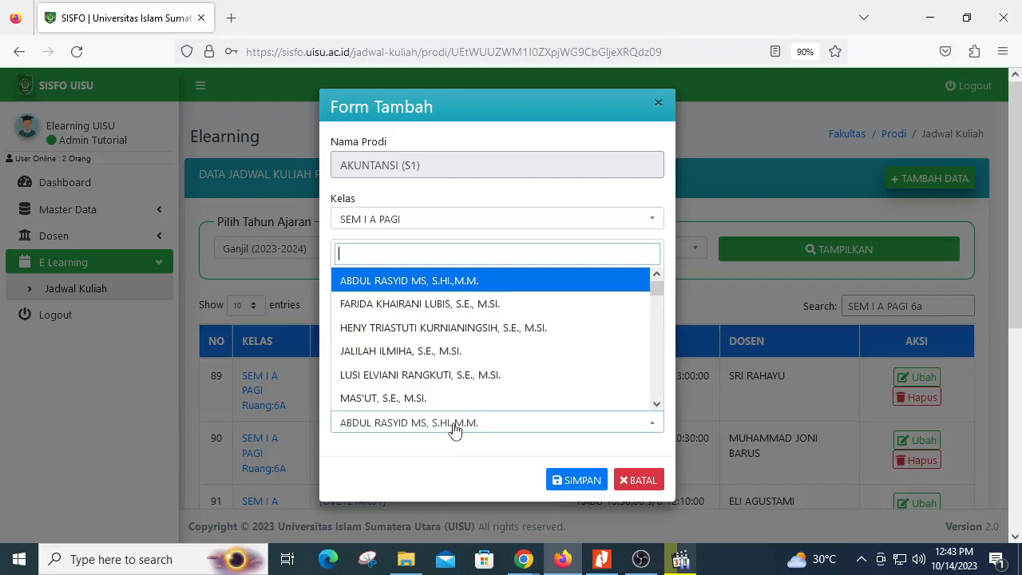
- Choose the course's lecturer from the timetable as Dosen, and cancel the new schedule entry without saving
type("nur augus")
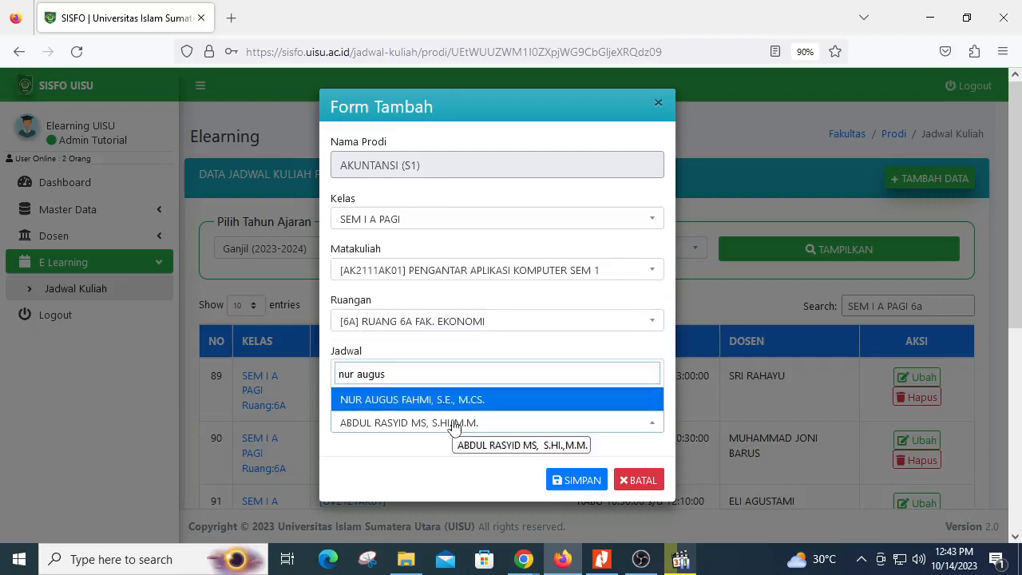
left_click(452, 401)
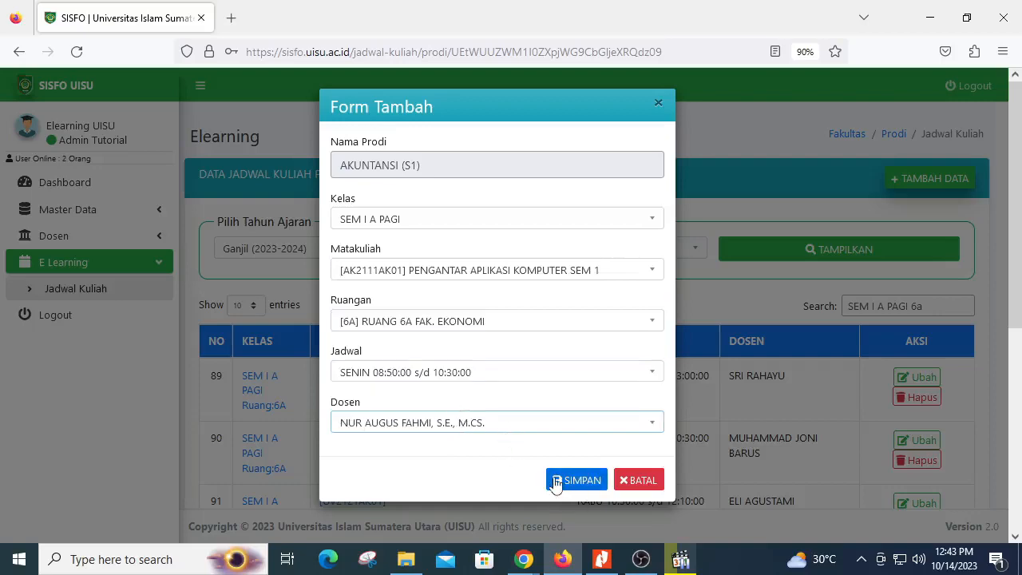
left_click(649, 484)
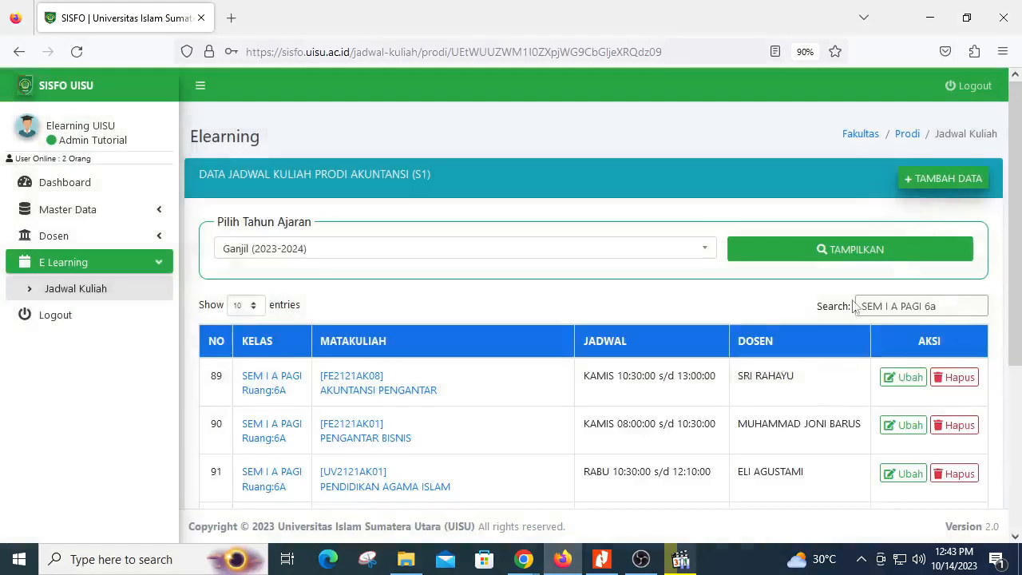
- View the edit form of the SEM I A PAGI PENGANTAR APLIKASI KOMPUTER schedule entry and close it without changes
scroll(855, 306, "down", 5)
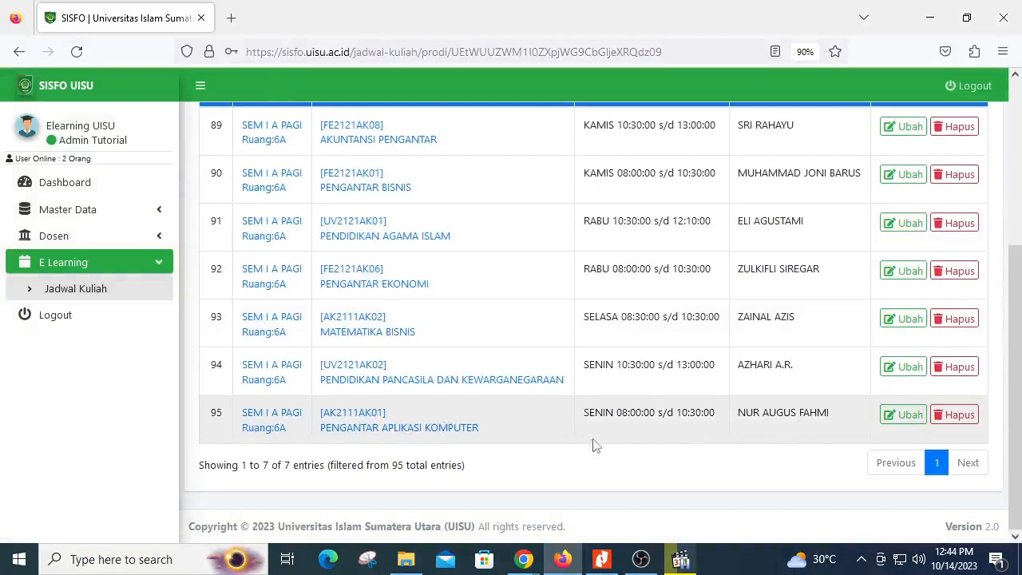
left_click(910, 417)
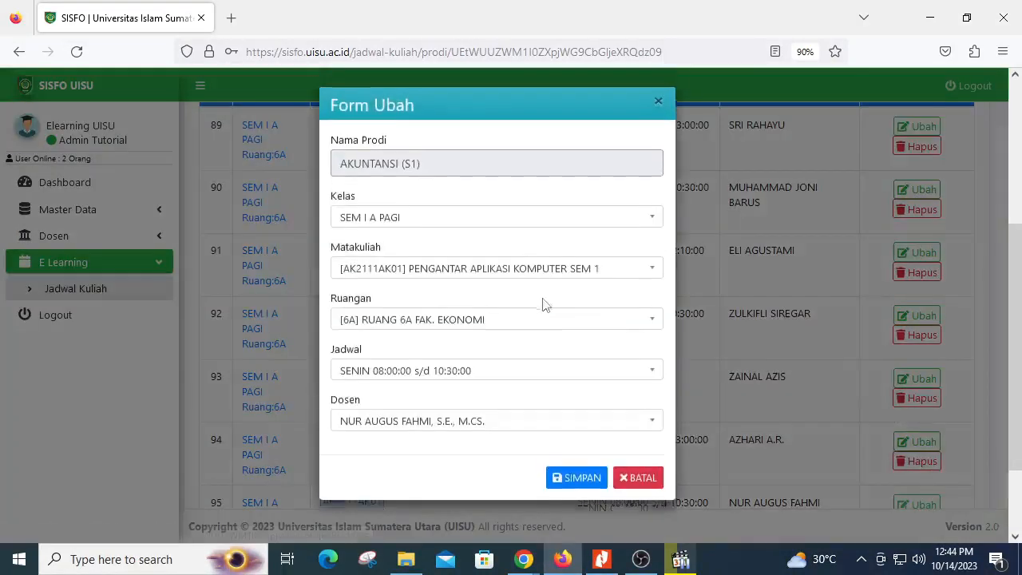
left_click(644, 480)
scroll(624, 428, "down", 2)
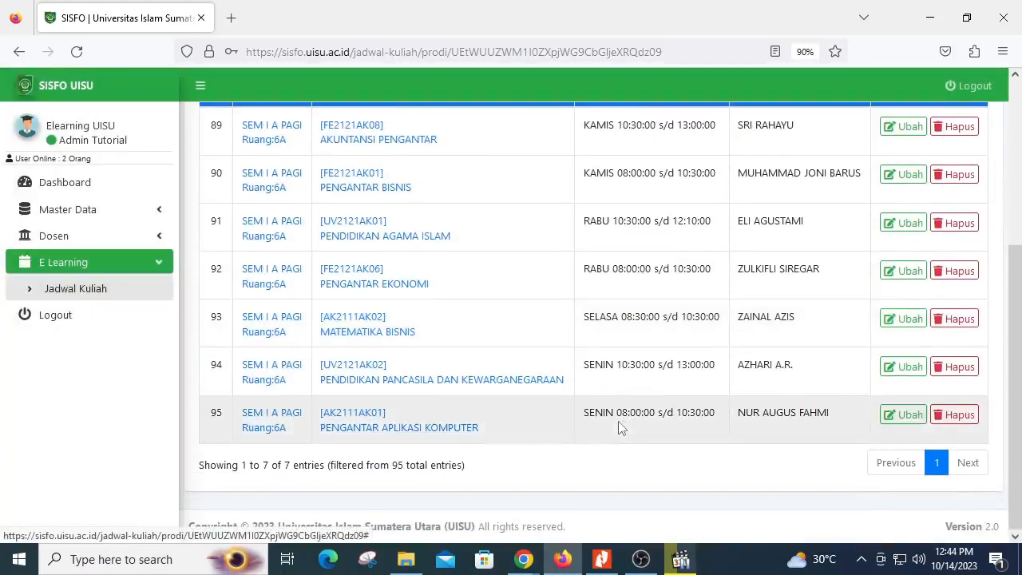
scroll(622, 428, "up", 2)
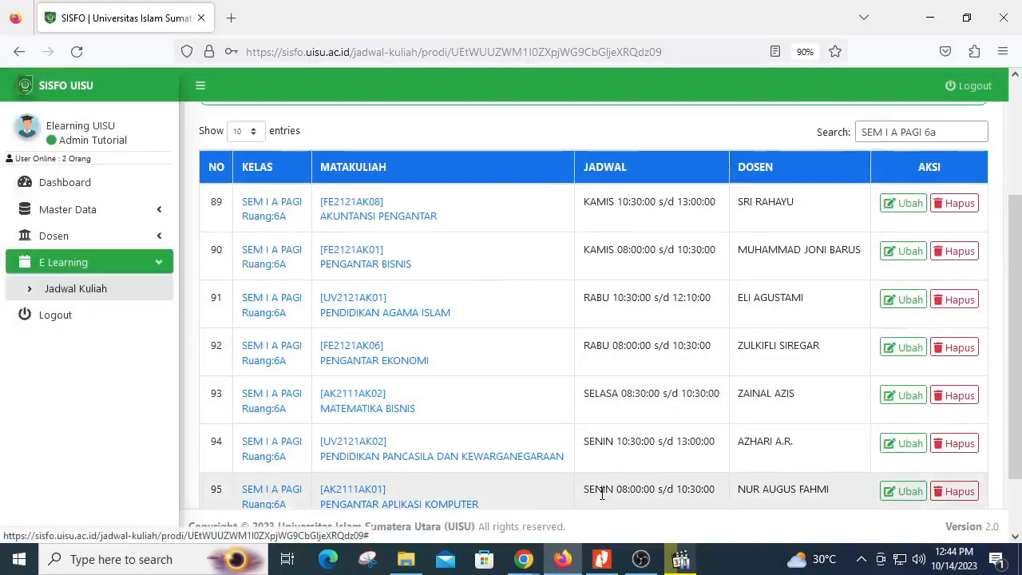
left_click(602, 559)
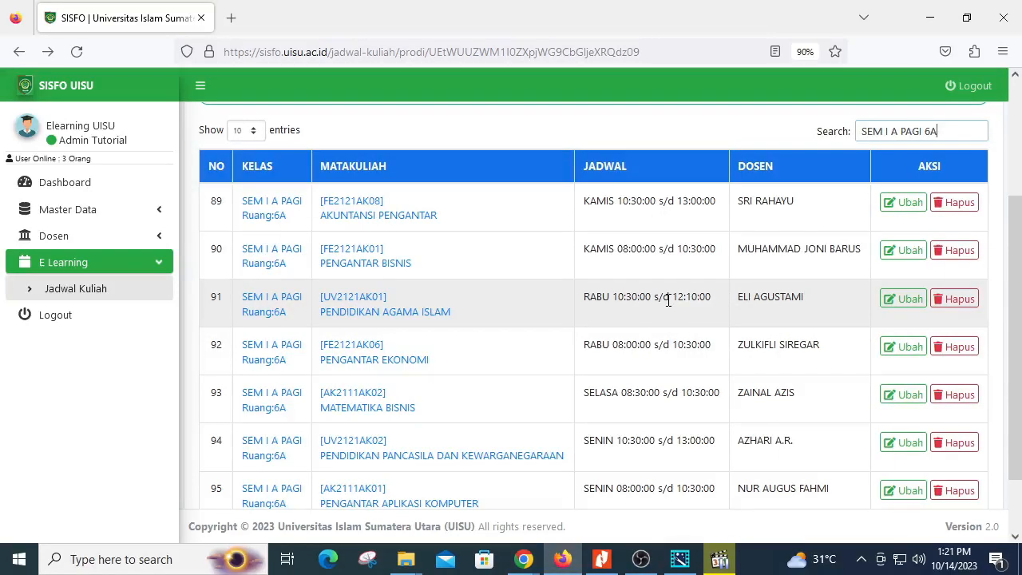
- Start a new Akuntansi (S1) schedule entry for class SEM I A PAGI with the course [FE2121AK01] PENGANTAR BISNIS SEM 1
scroll(691, 330, "up", 4)
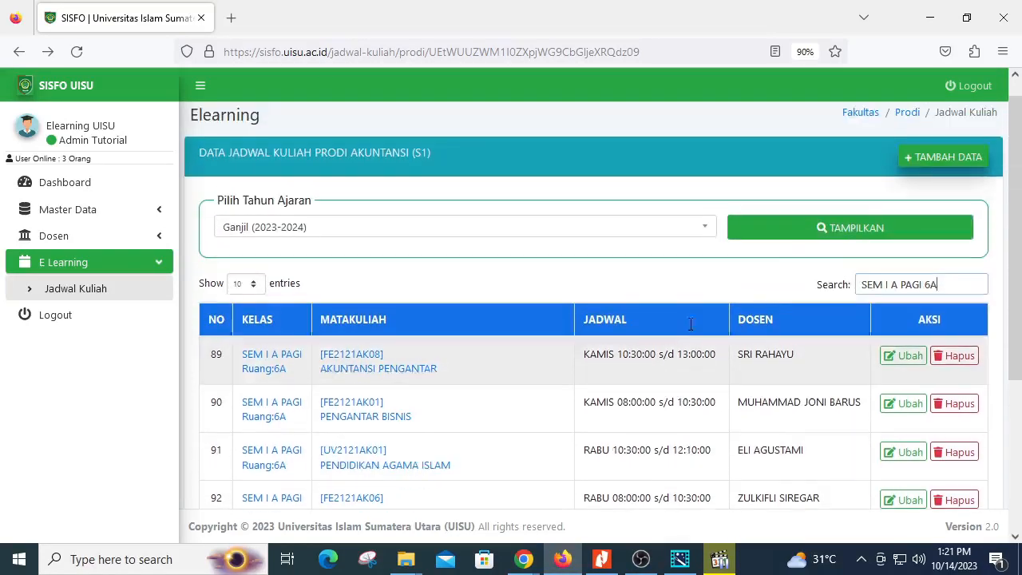
left_click(965, 163)
left_click(485, 225)
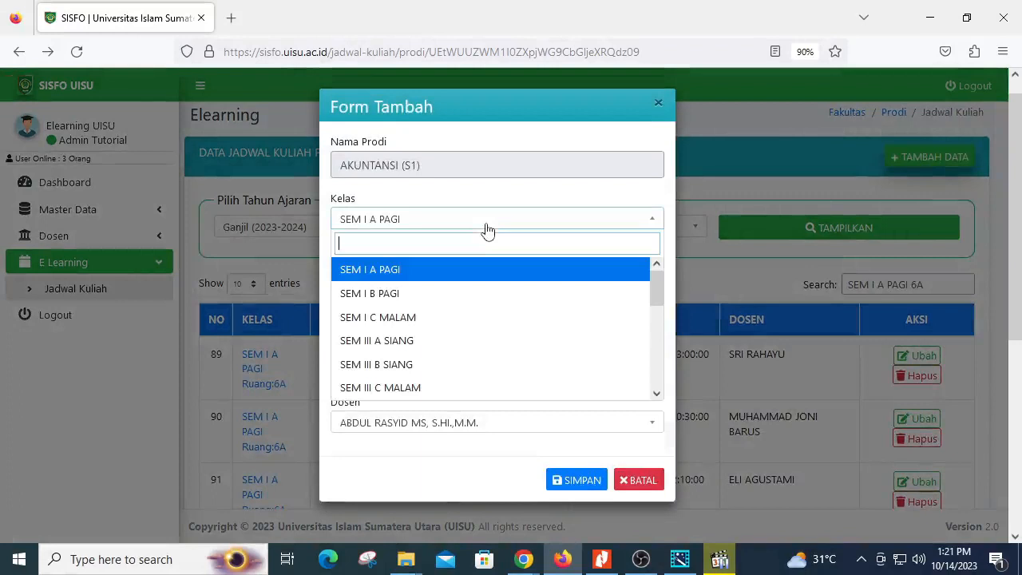
left_click(459, 271)
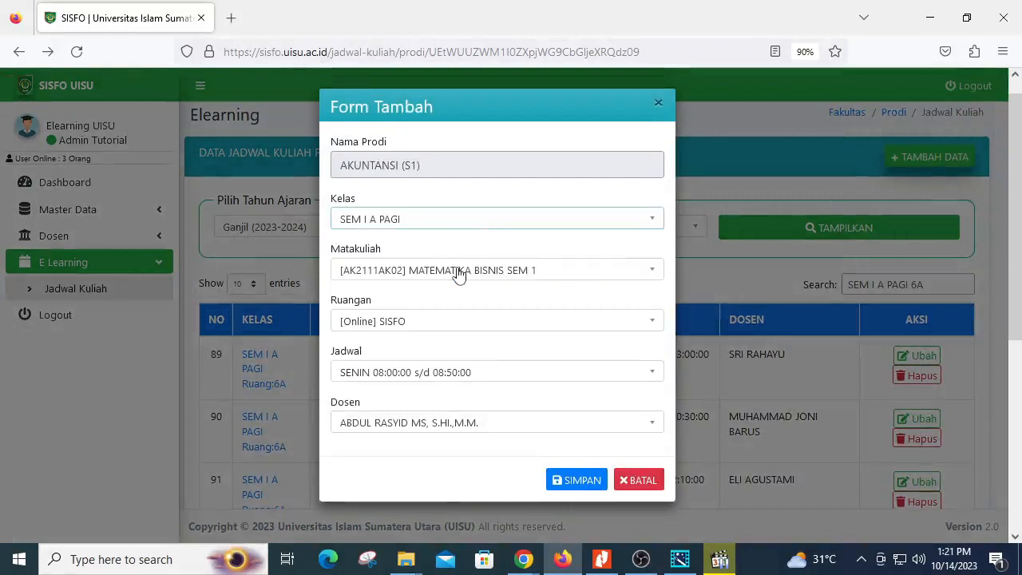
left_click(459, 271)
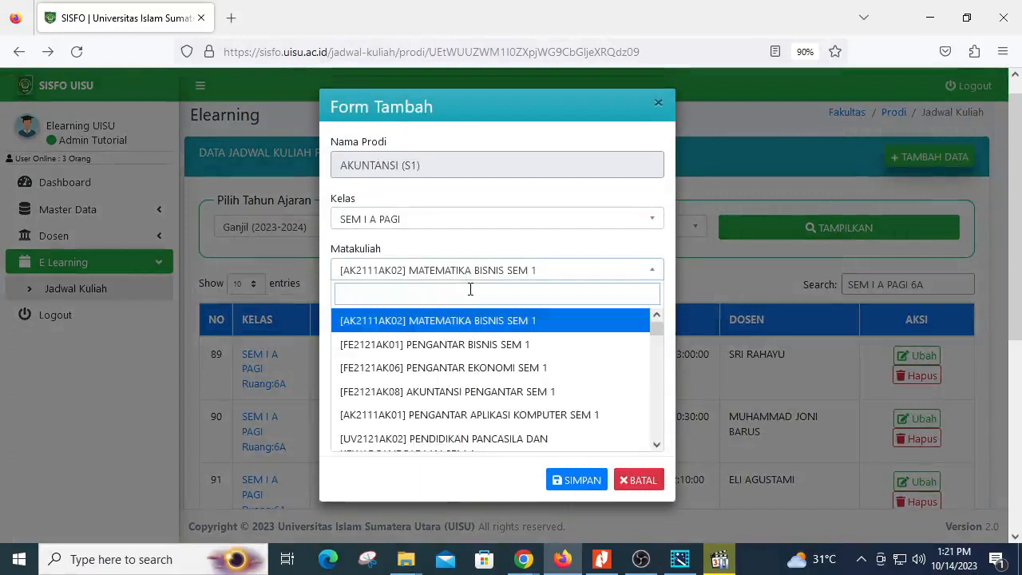
type("pen")
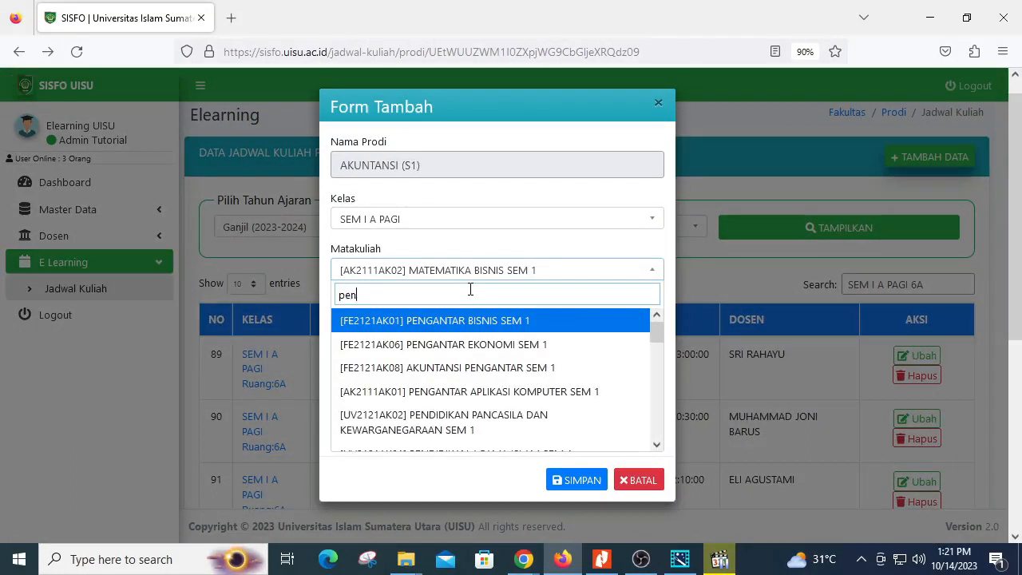
type("gantar ")
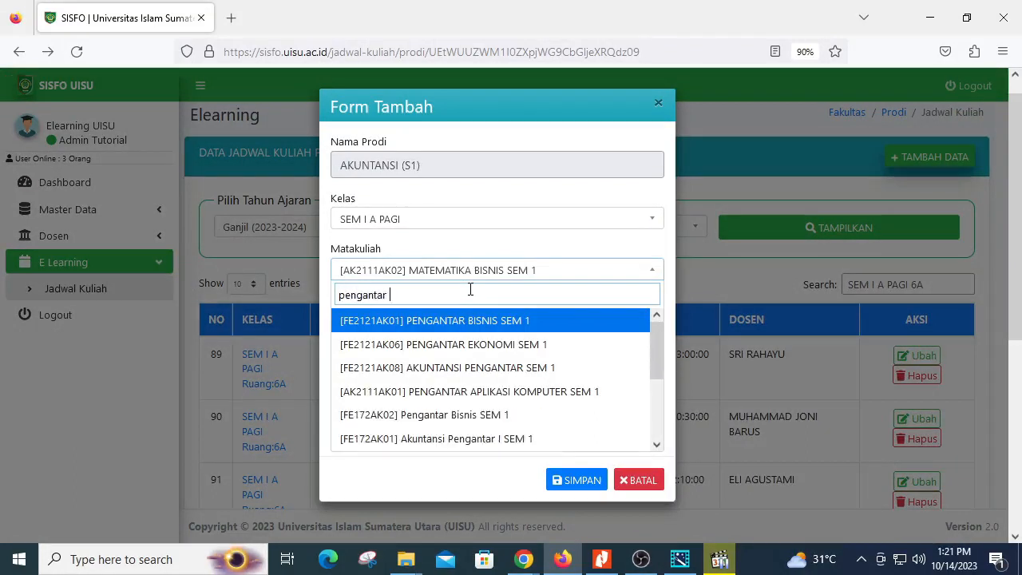
type("bi")
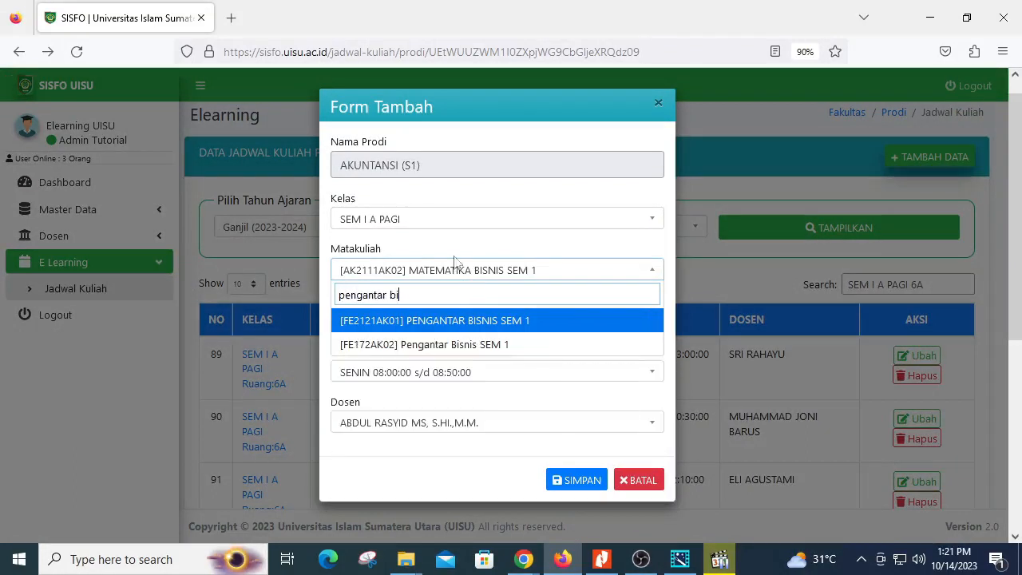
left_click(509, 322)
- Set the entry's Ruangan to [6A] RUANG 6A FAK. EKONOMI and its Jadwal to SENIN 08:00:00 s/d 10:30:00
left_click(502, 326)
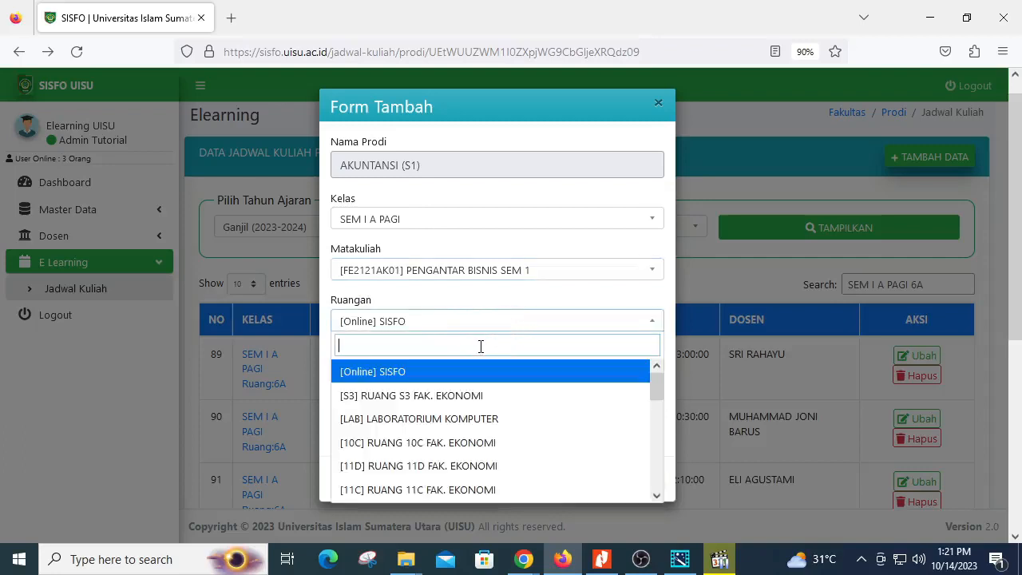
type("6a")
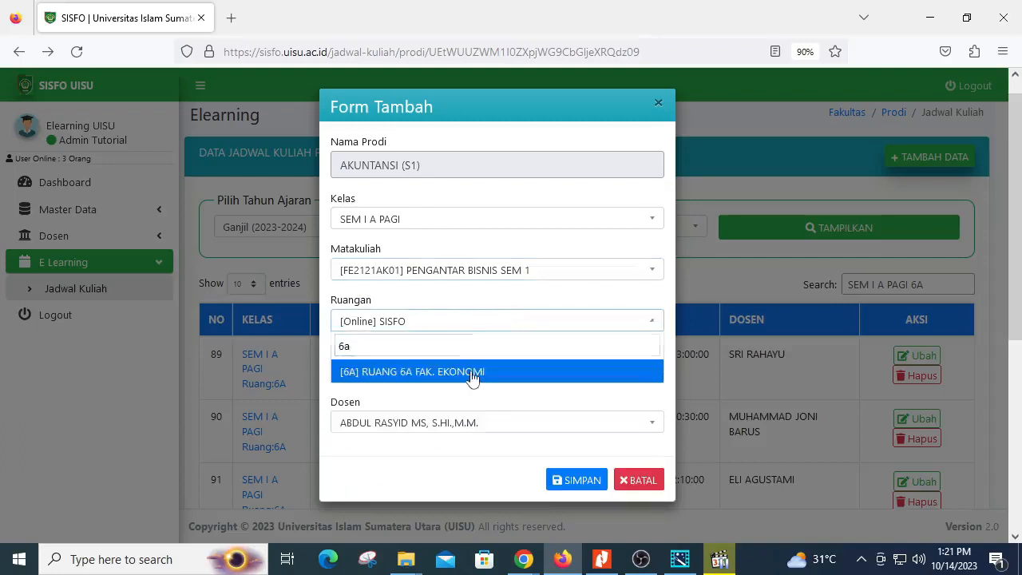
left_click(473, 372)
left_click(473, 373)
scroll(473, 351, "down", 2)
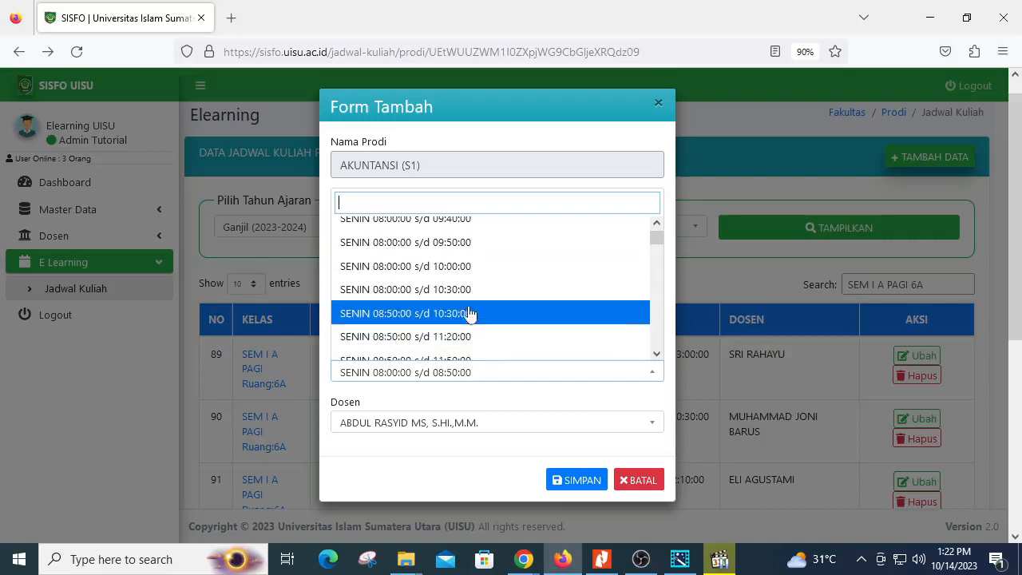
left_click(468, 294)
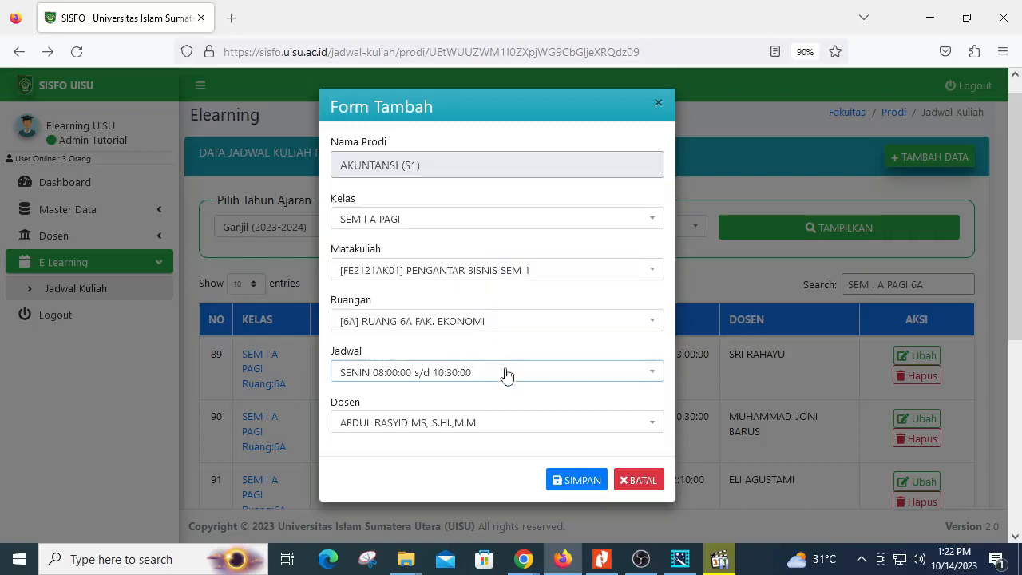
- Search the Dosen options for the lecturer by first name, and cancel the schedule entry without saving
left_click(521, 422)
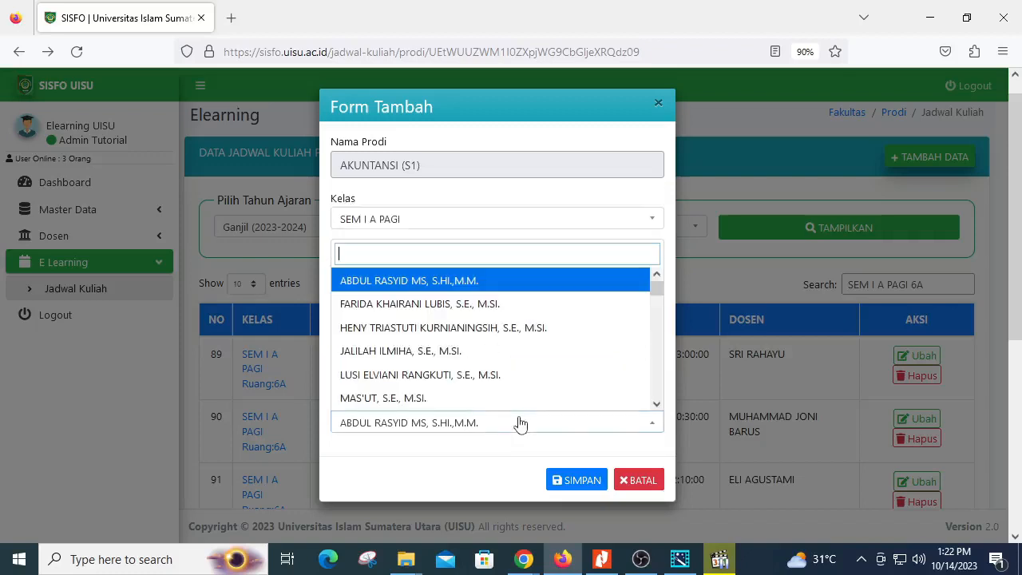
type("ilham")
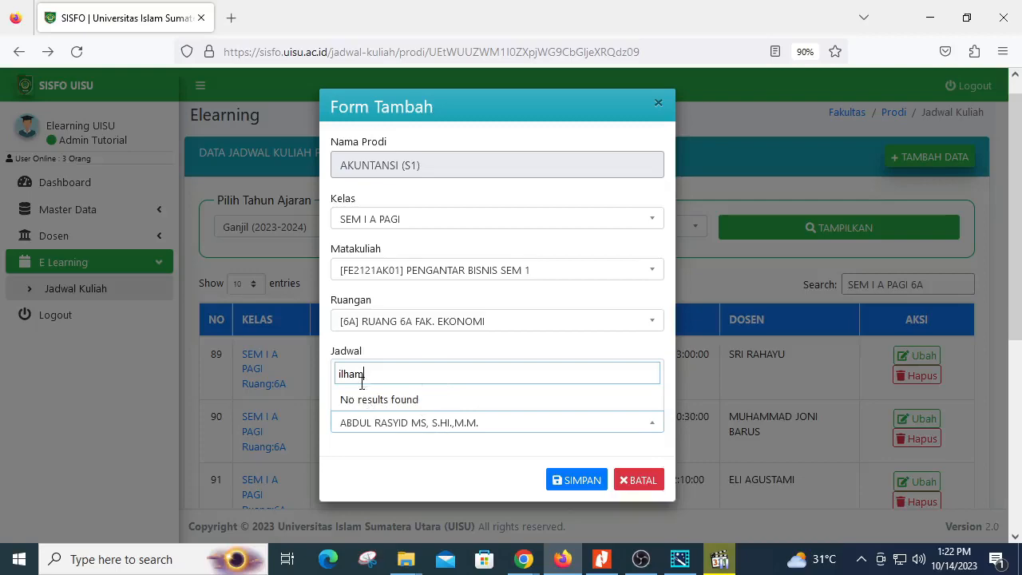
left_click(639, 480)
- Open the AKUNTANSI (S1) lecturer list of FAKULTAS EKONOMI DAN BISNIS under Dosen Per Prodi
left_click(112, 242)
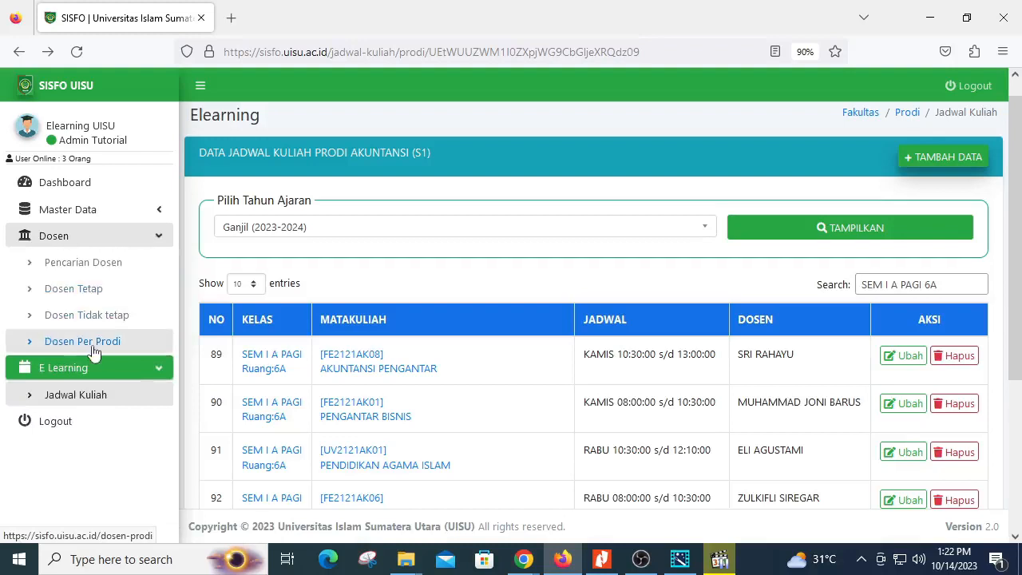
left_click(113, 344)
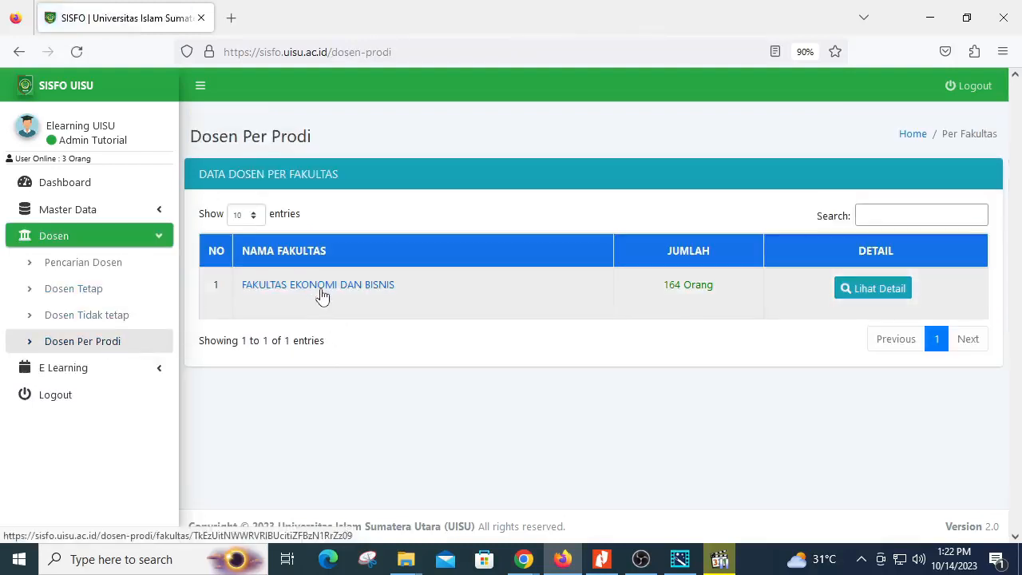
left_click(321, 295)
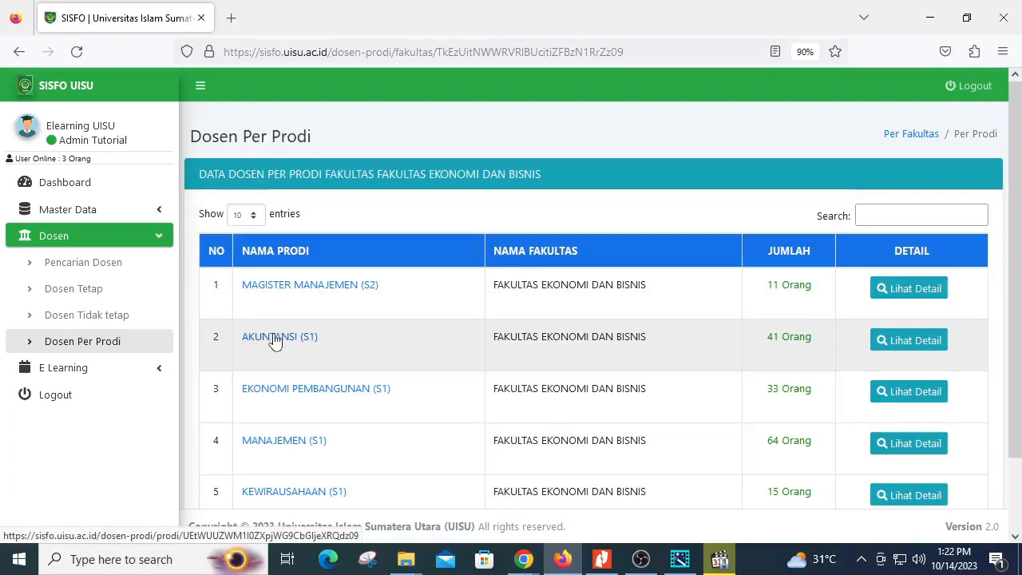
left_click(274, 338)
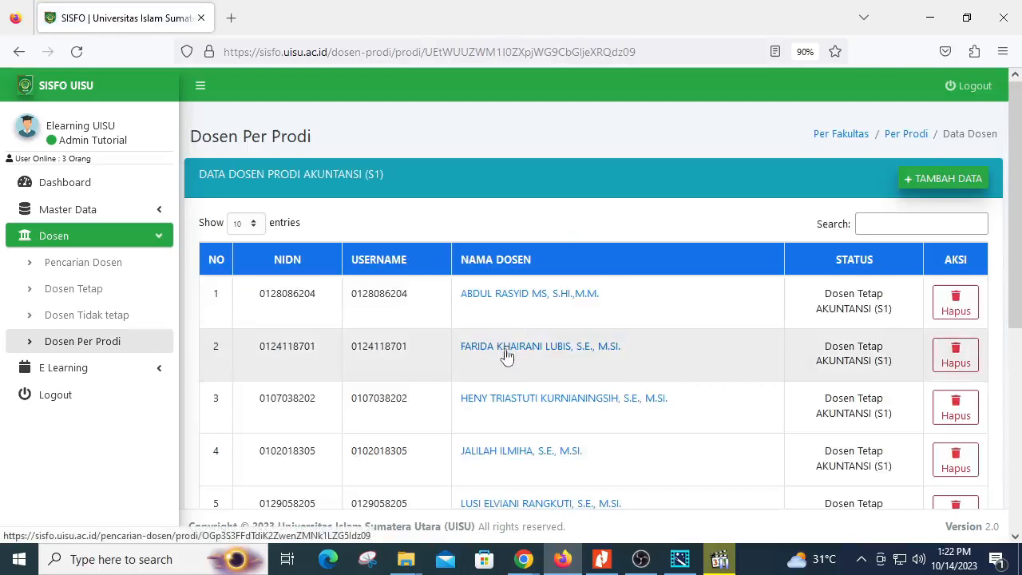
left_click(929, 226)
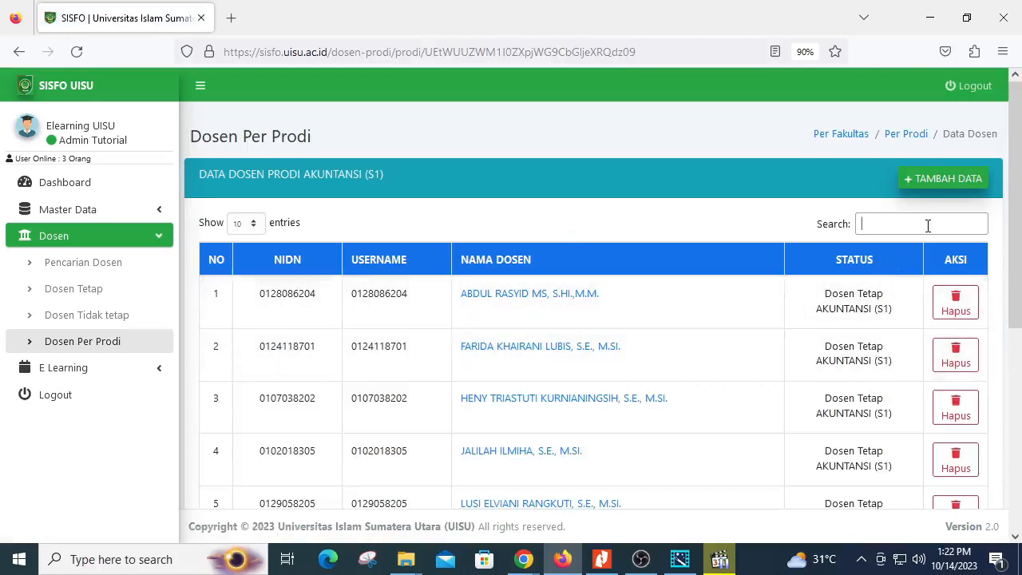
- Add the lecturer searched for in the schedule form to the AKUNTANSI (S1) program and save the record
left_click(942, 182)
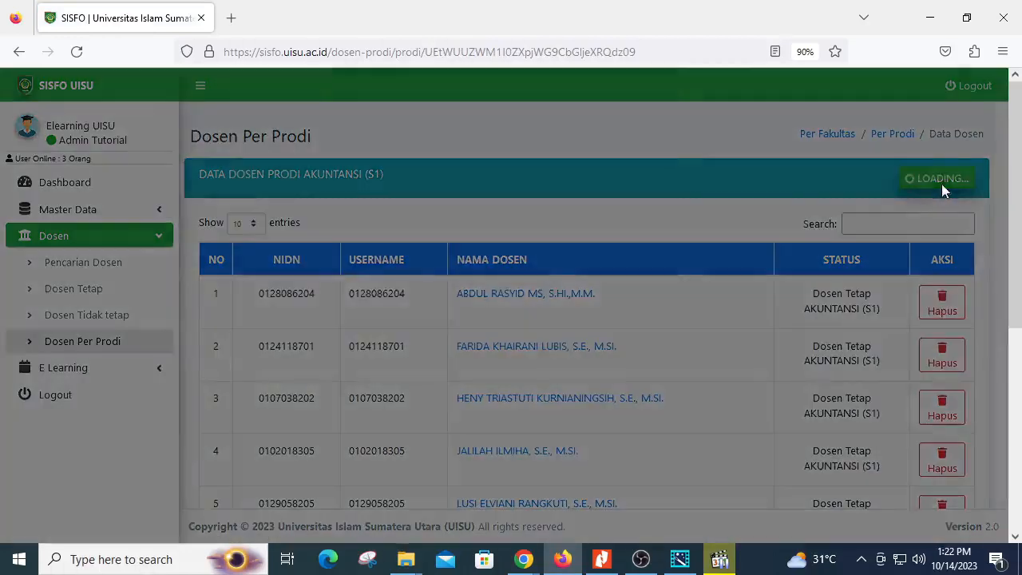
left_click(541, 224)
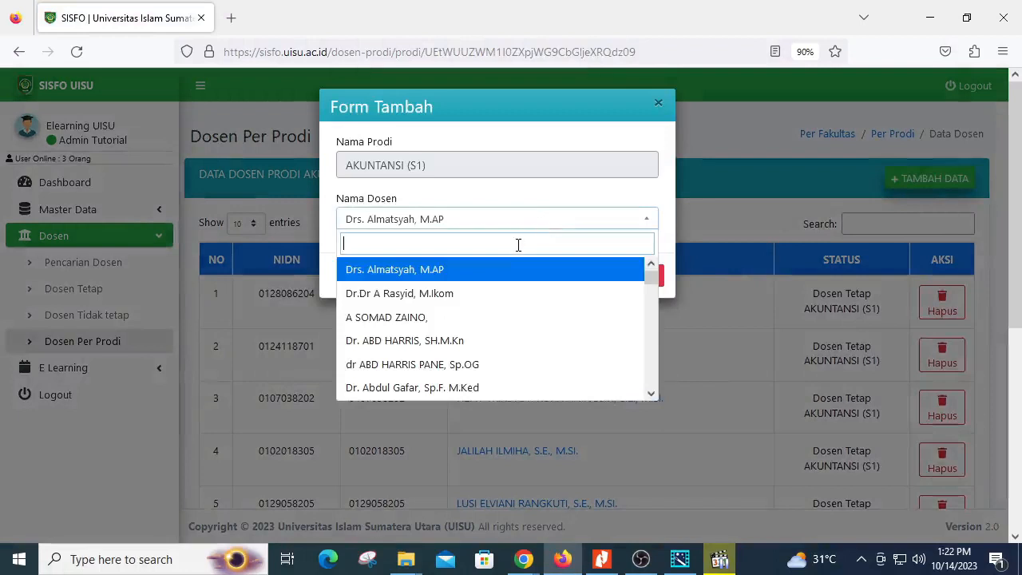
type("ilham")
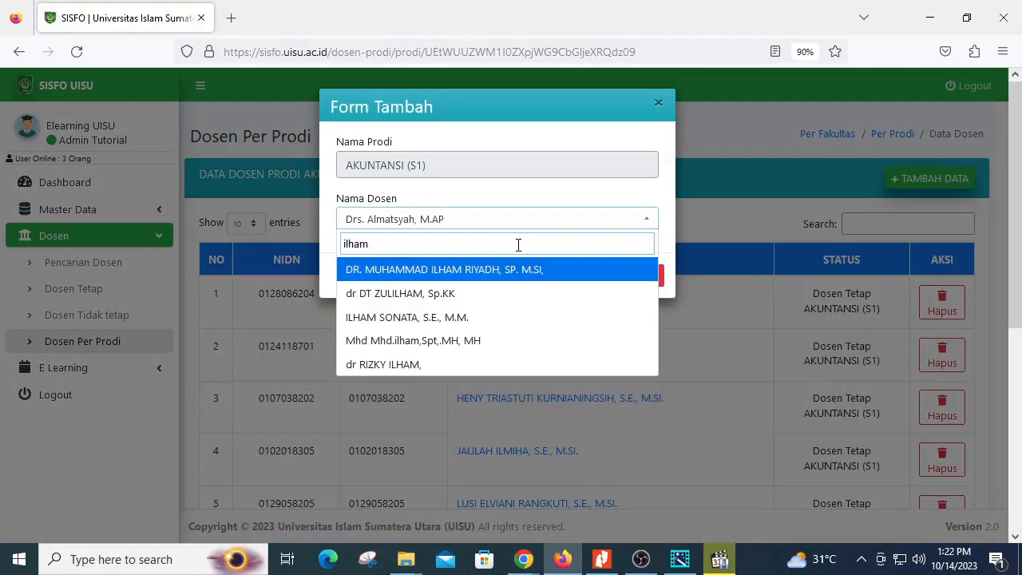
type(" s")
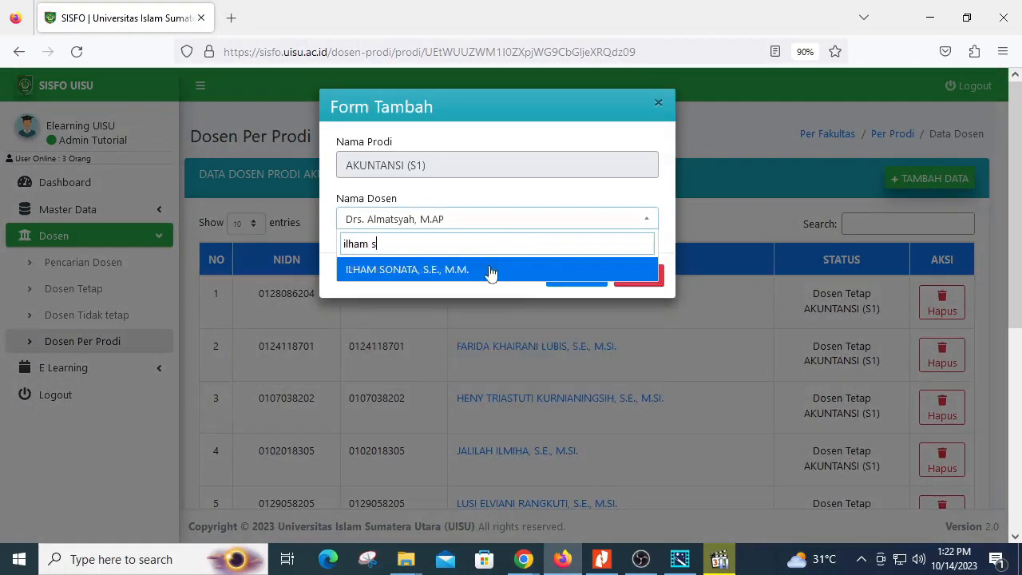
left_click(488, 270)
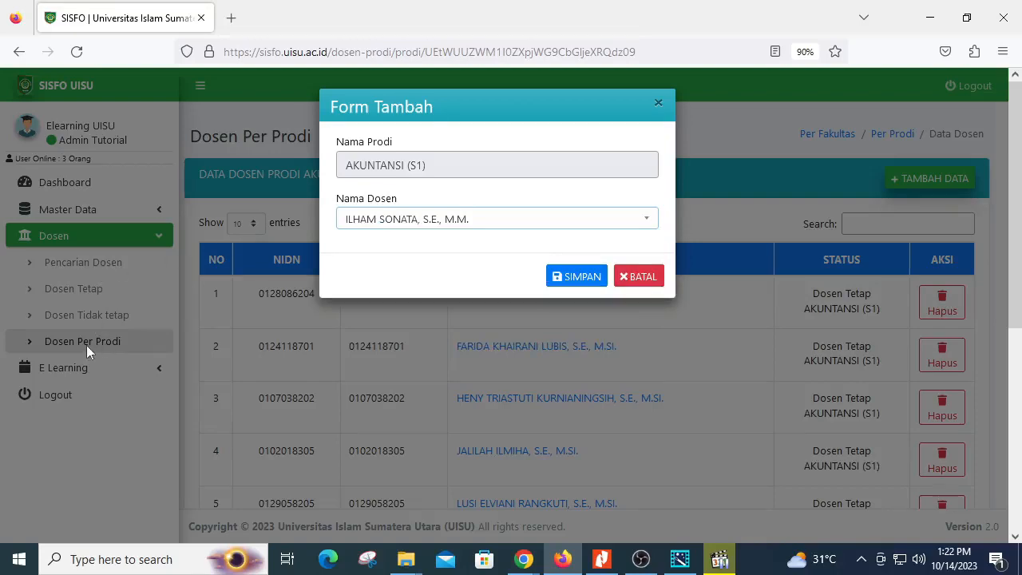
left_click(569, 280)
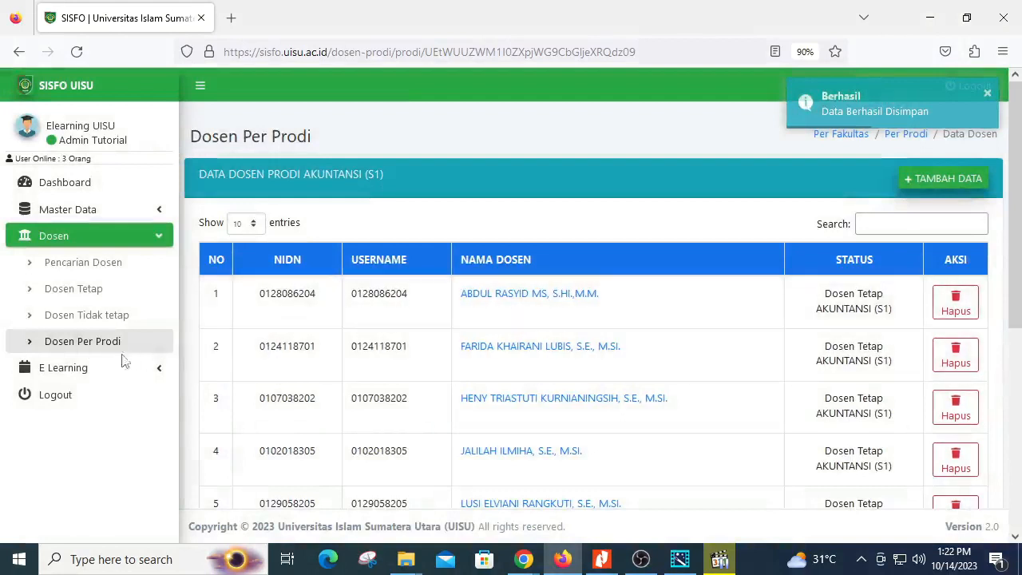
- Open the AKUNTANSI (S1) Jadwal Kuliah of FAKULTAS EKONOMI DAN BISNIS and filter it by SEM I A PAGI 6A
left_click(111, 369)
left_click(100, 398)
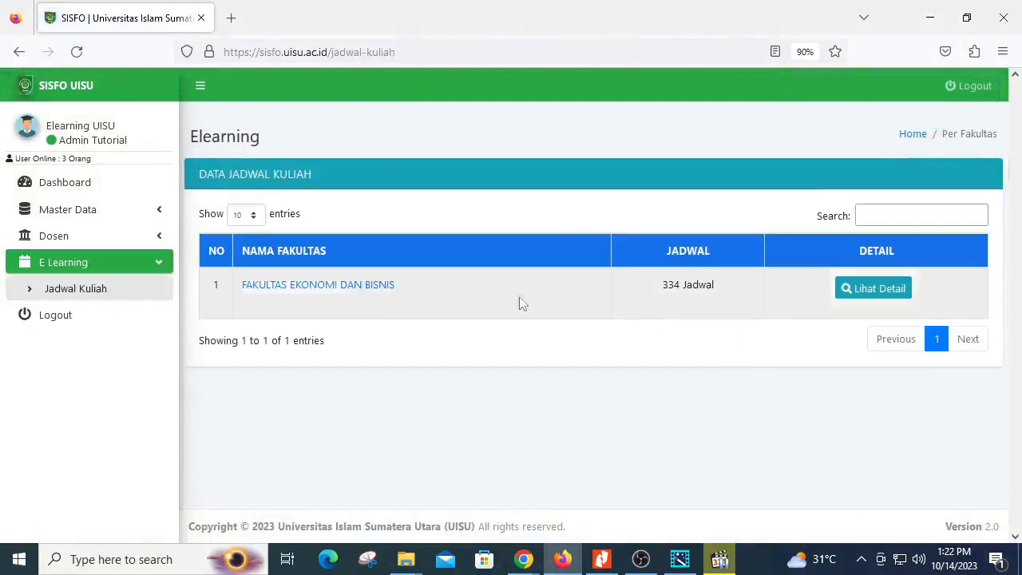
left_click(361, 287)
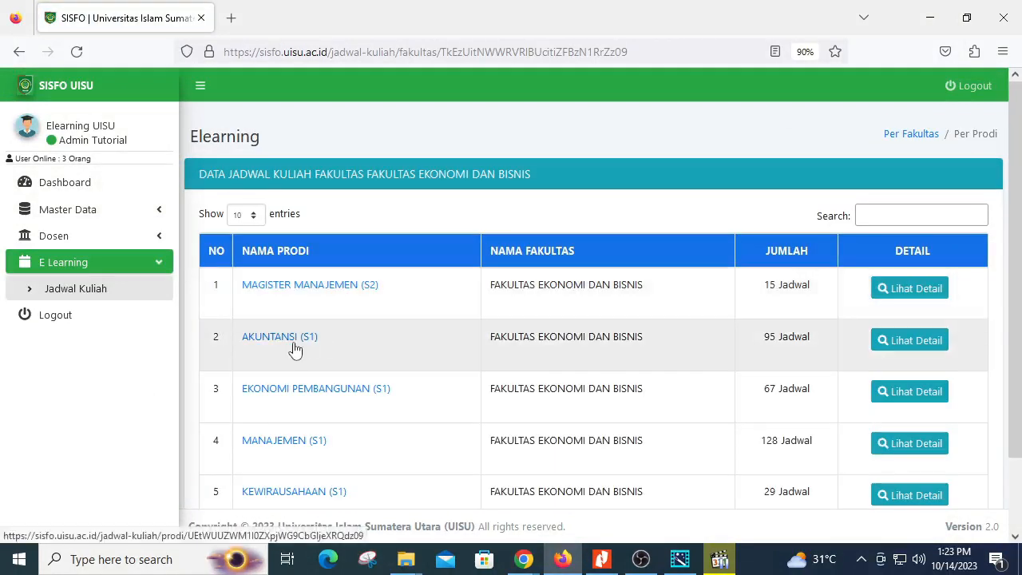
left_click(294, 350)
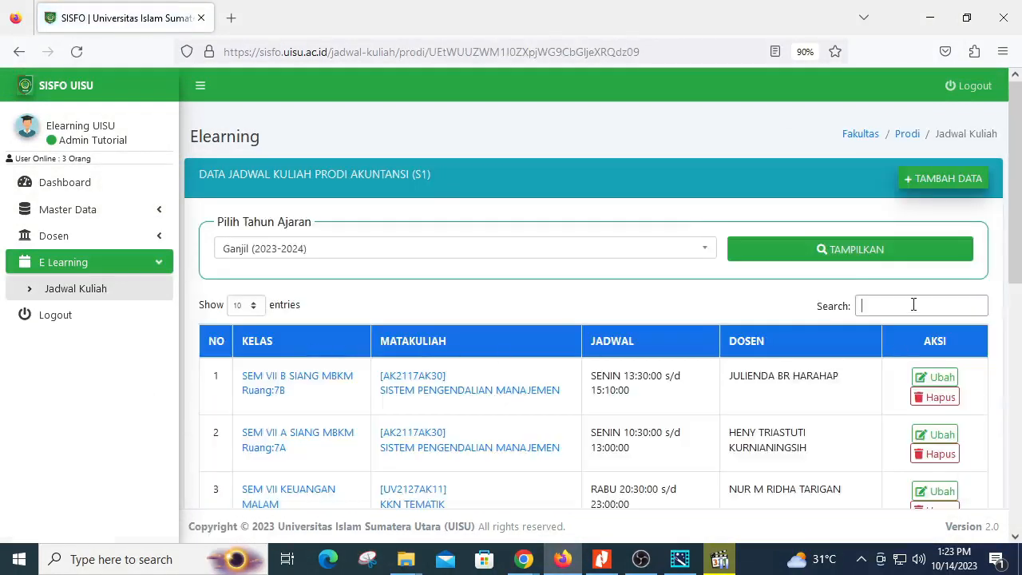
type("SEM I A PAGI 6A")
scroll(795, 330, "down", 1)
scroll(813, 326, "up", 1)
- Create a new schedule entry with Kelas SEM I A PAGI and Matakuliah [FE2121AK01] PENGANTAR BISNIS SEM 1
left_click(930, 174)
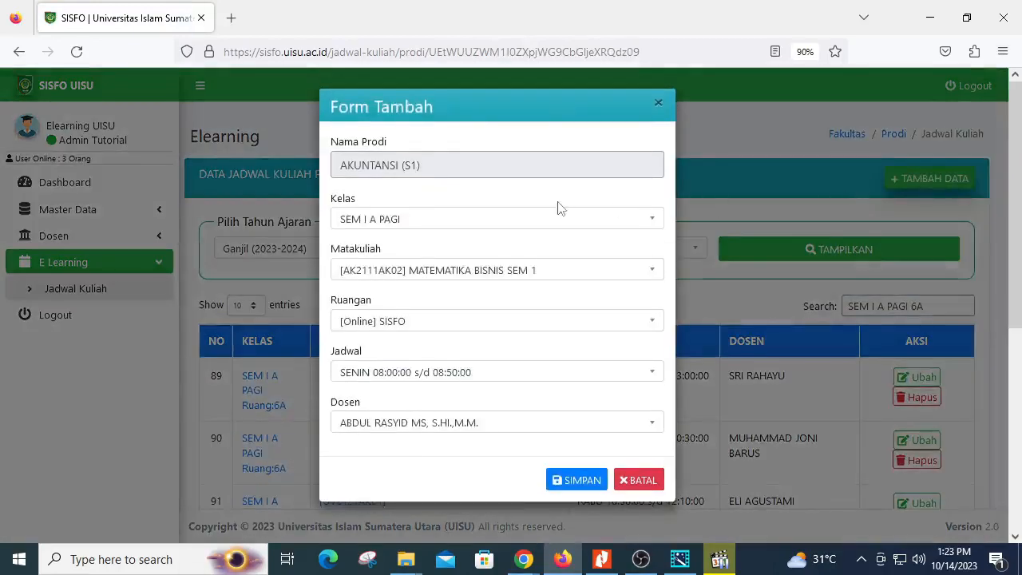
left_click(510, 217)
left_click(464, 268)
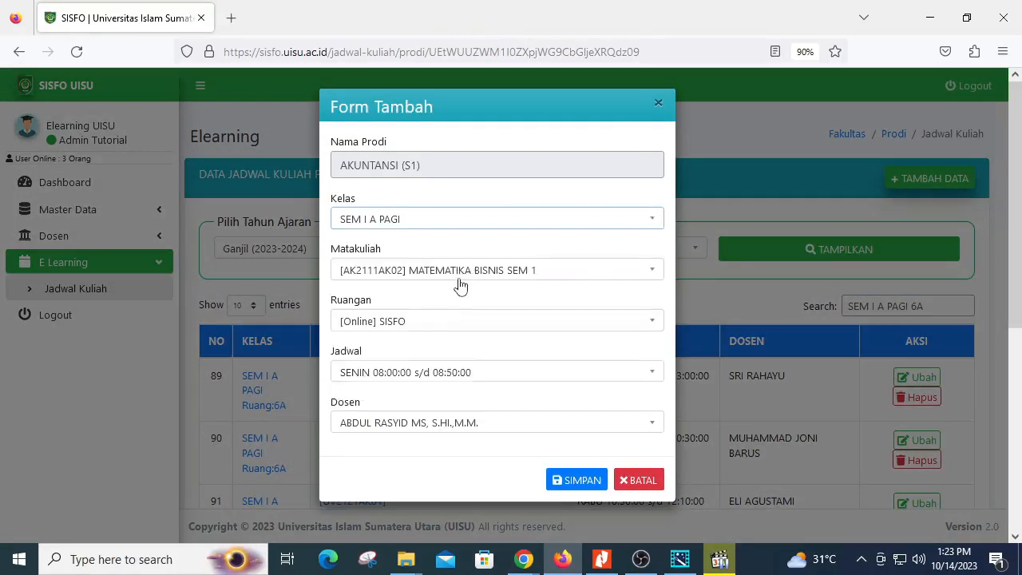
left_click(465, 275)
type("pengant")
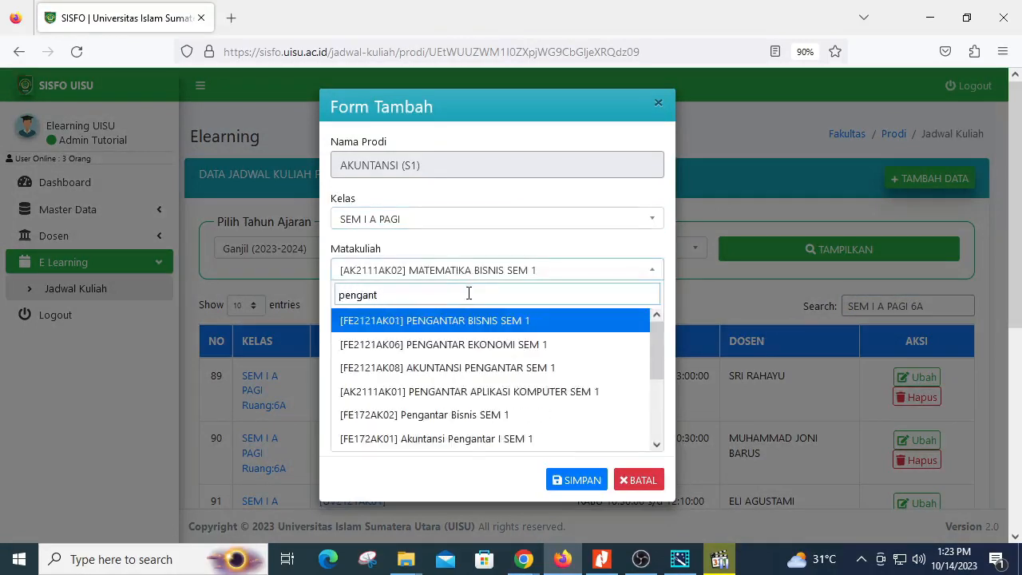
left_click(503, 321)
- Set the new entry's Ruangan to [6A] RUANG 6A FAK. EKONOMI and its Jadwal to SENIN 08:50:00 s/d 10:30:00
left_click(501, 324)
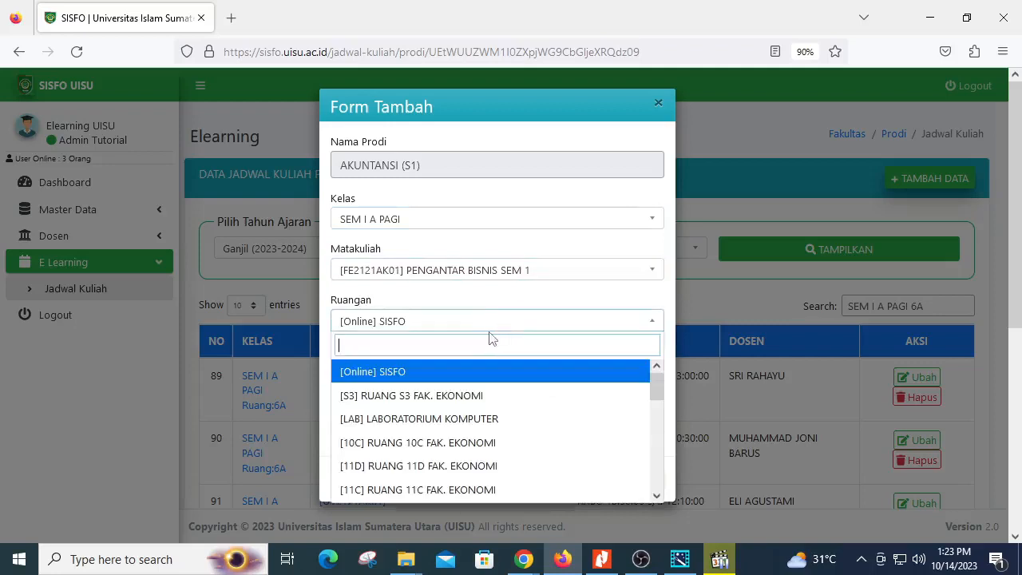
type("6a")
left_click(467, 372)
left_click(459, 372)
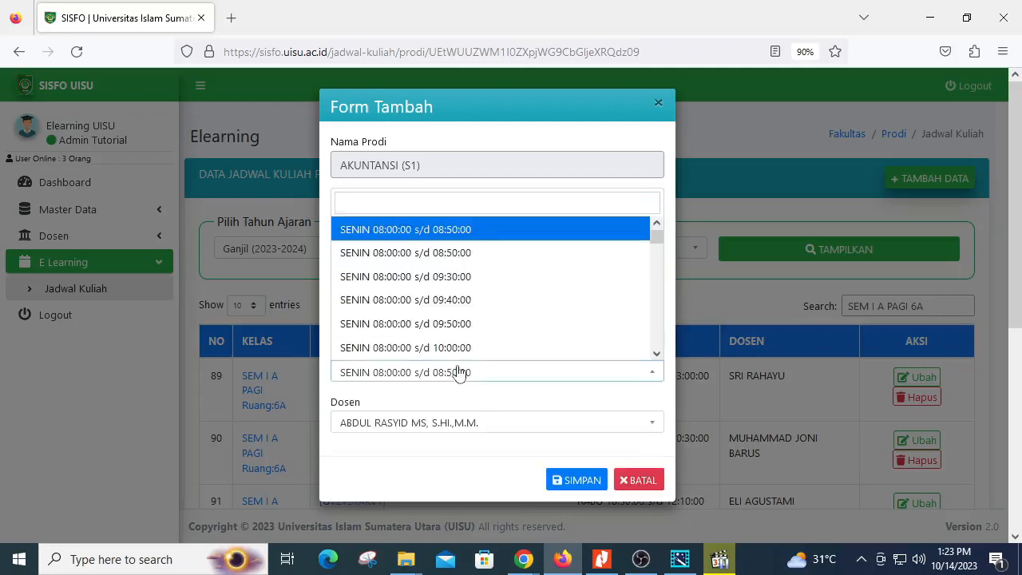
scroll(461, 321, "down", 2)
left_click(463, 315)
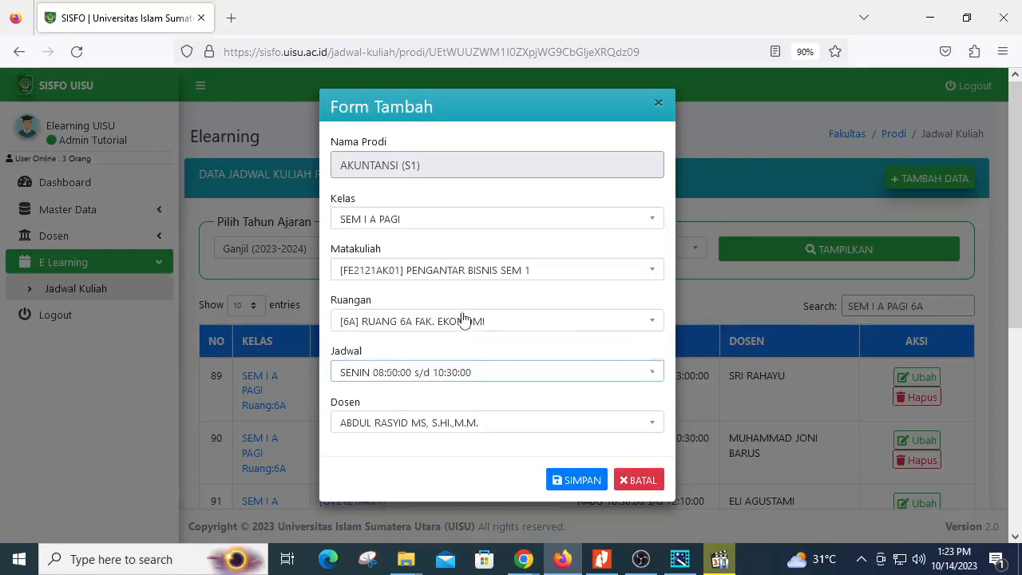
- Set the entry's Dosen to the lecturer just added to the AKUNTANSI (S1) program
left_click(469, 422)
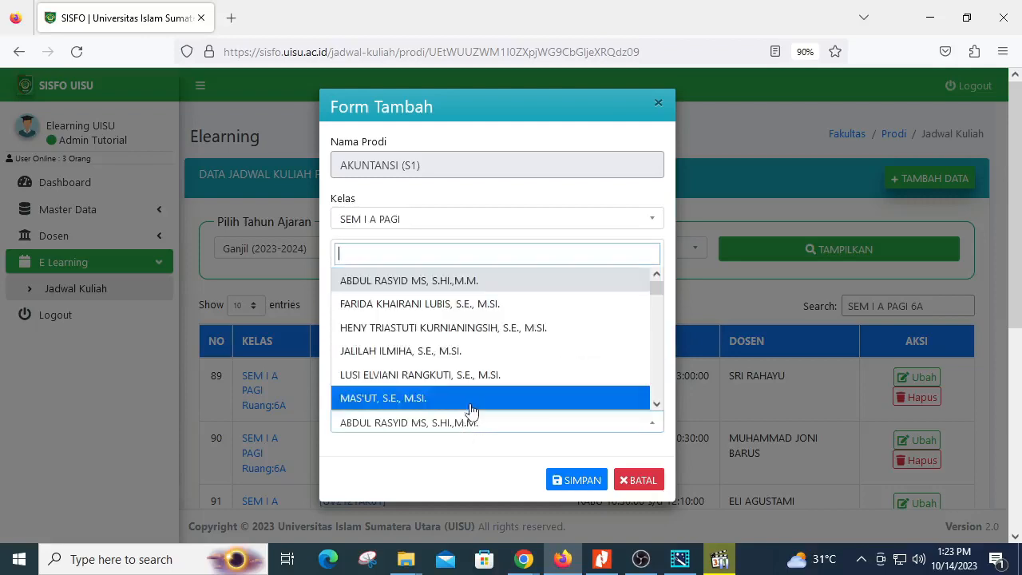
type("il")
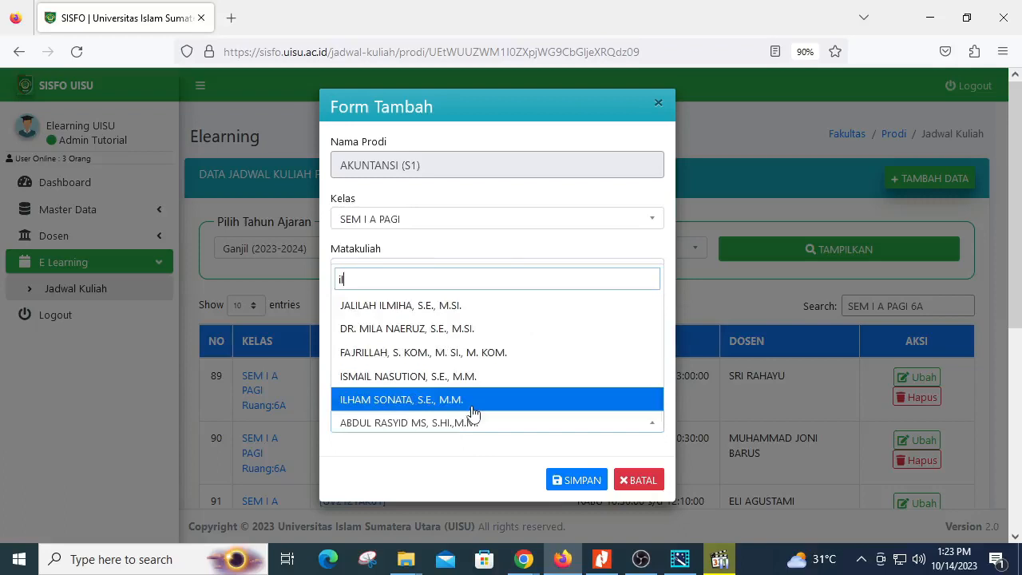
type("ham")
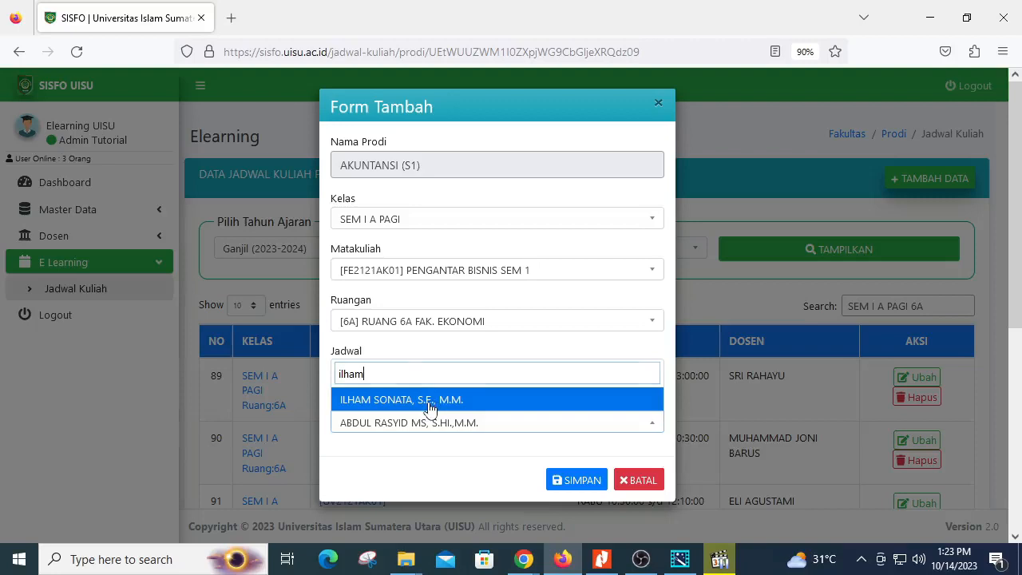
left_click(430, 409)
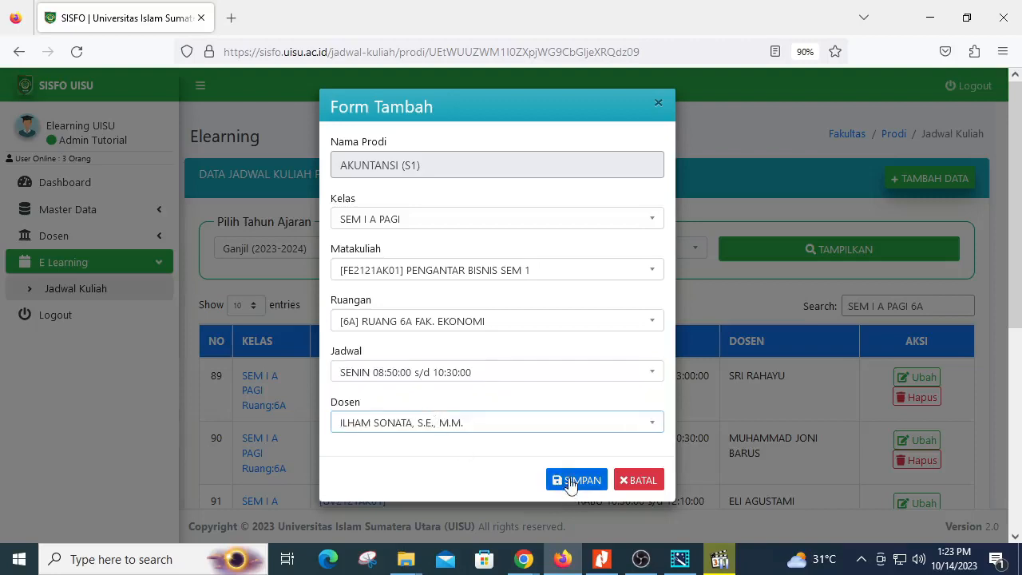